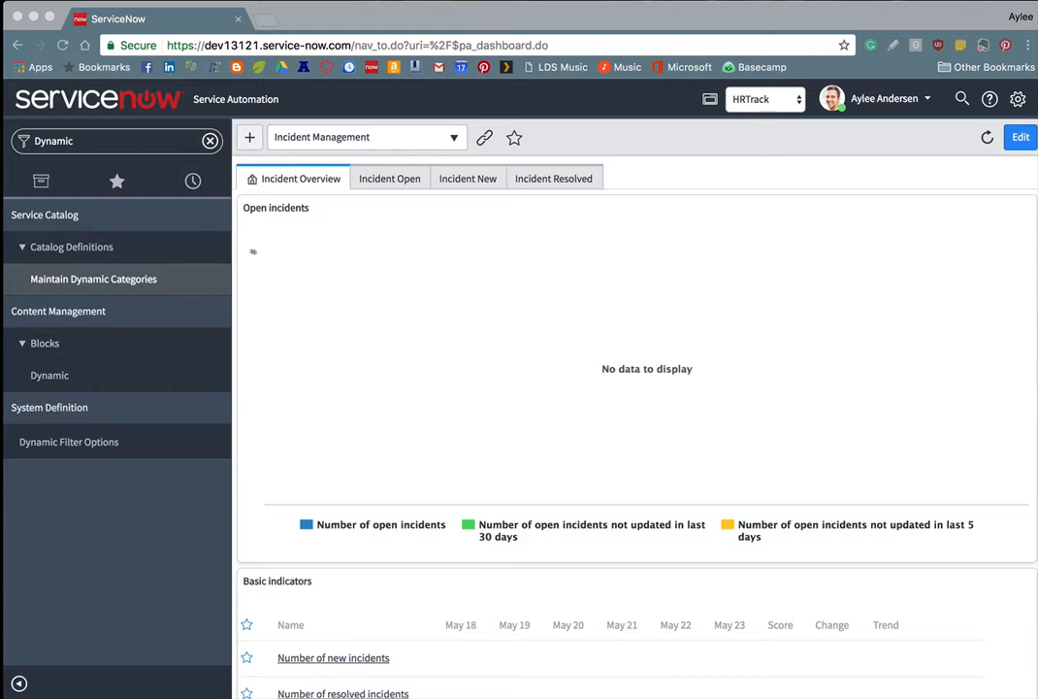
Step: Elevate the session to the security_admin role
left_click(903, 99)
left_click(876, 169)
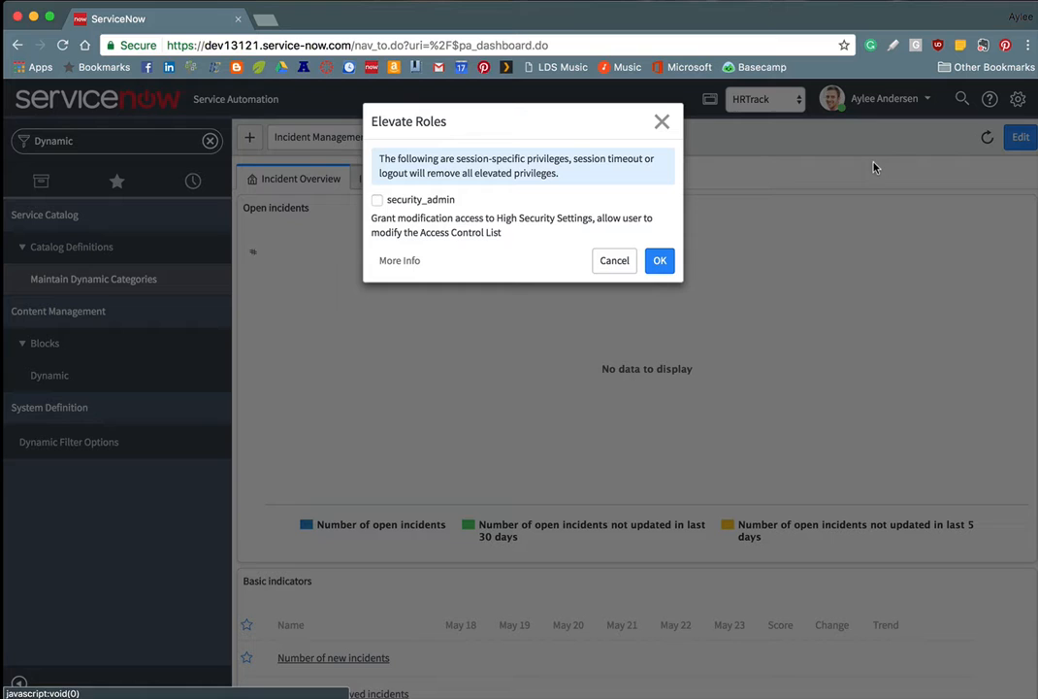
left_click(379, 201)
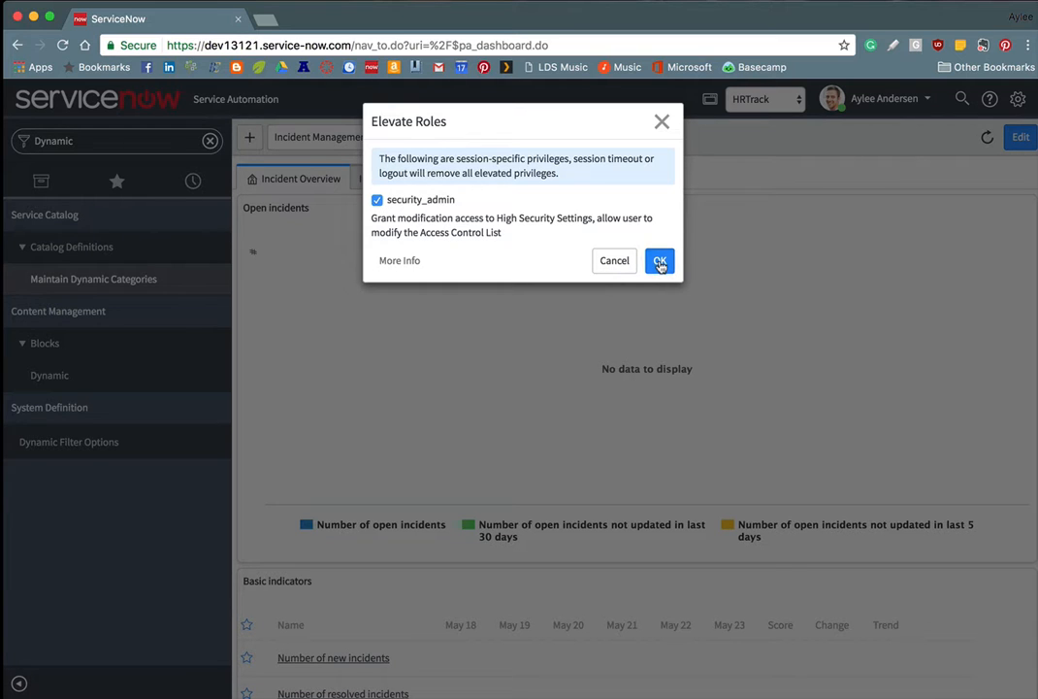
left_click(660, 260)
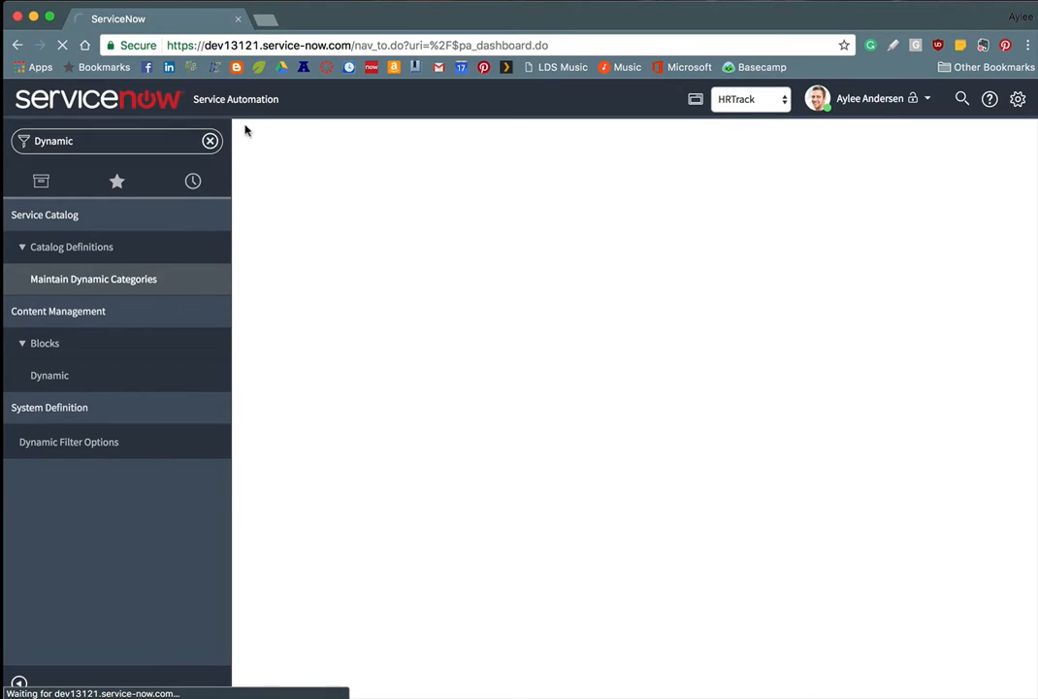
Step: Open Studio from the navigator and load the HRTrack application
double_click(162, 141)
type("studio")
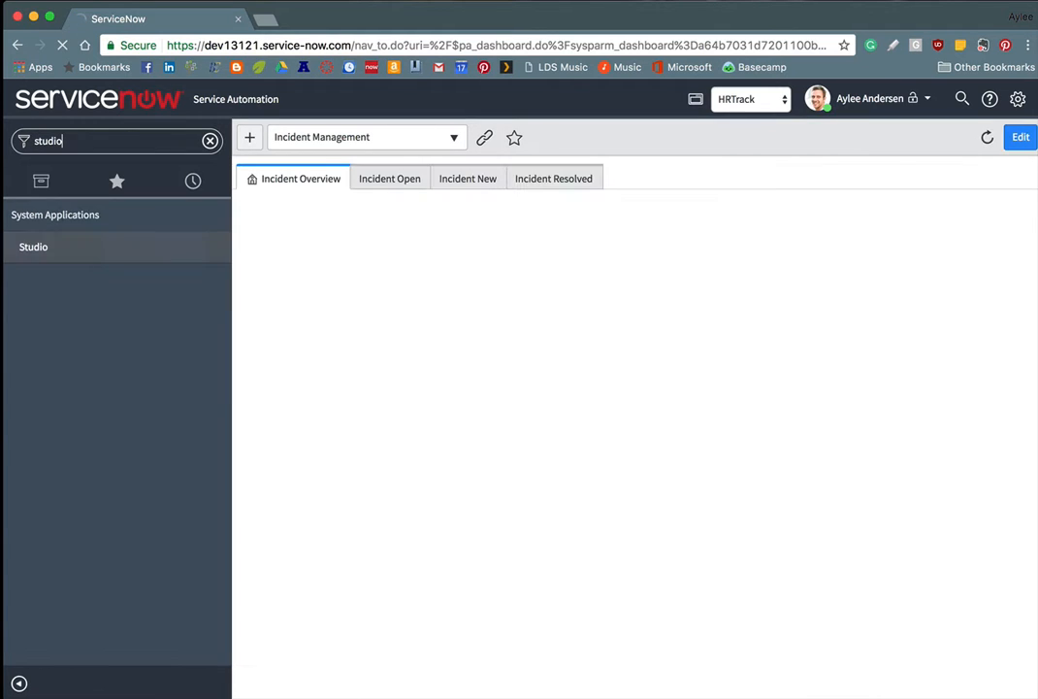
left_click(32, 244)
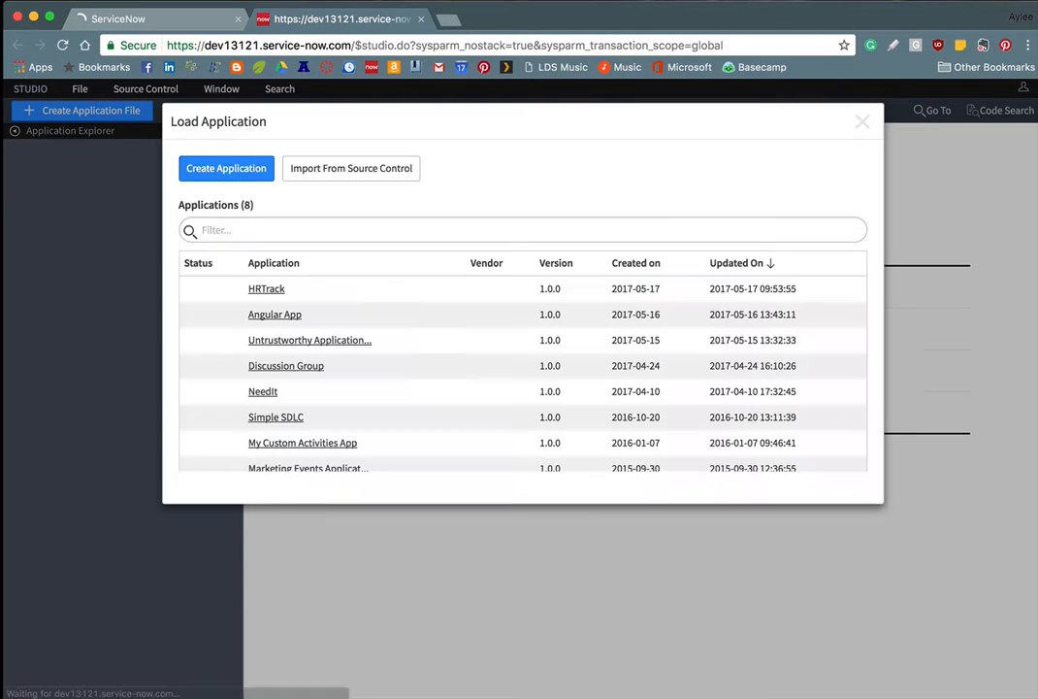
left_click(270, 296)
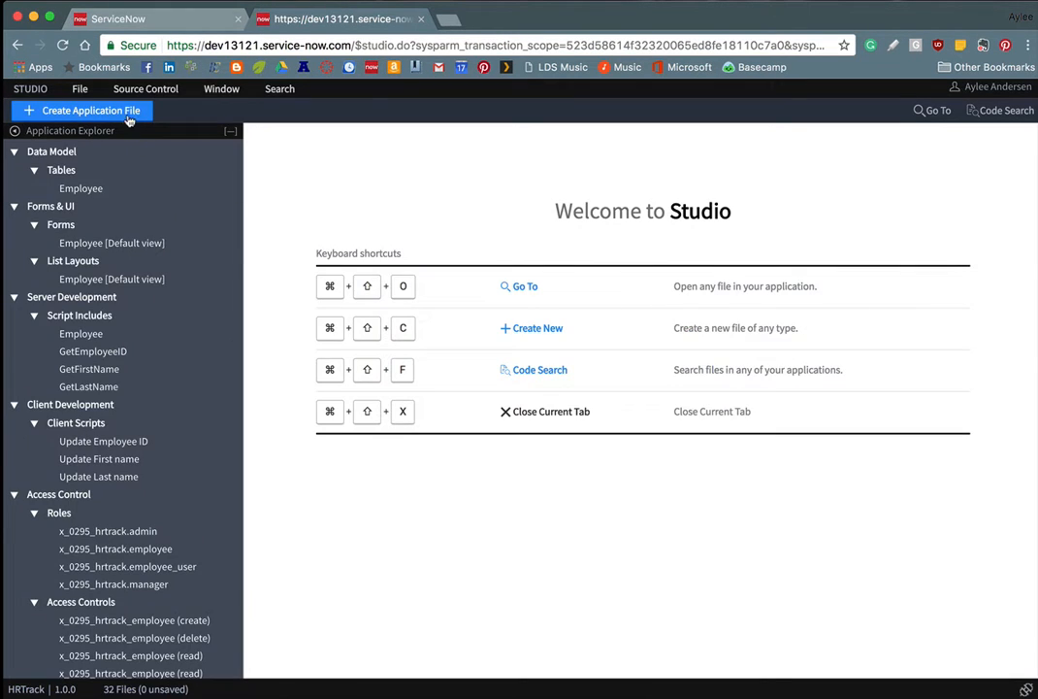
Step: Create a new Access Control application file in HRTrack
left_click(128, 113)
type("access")
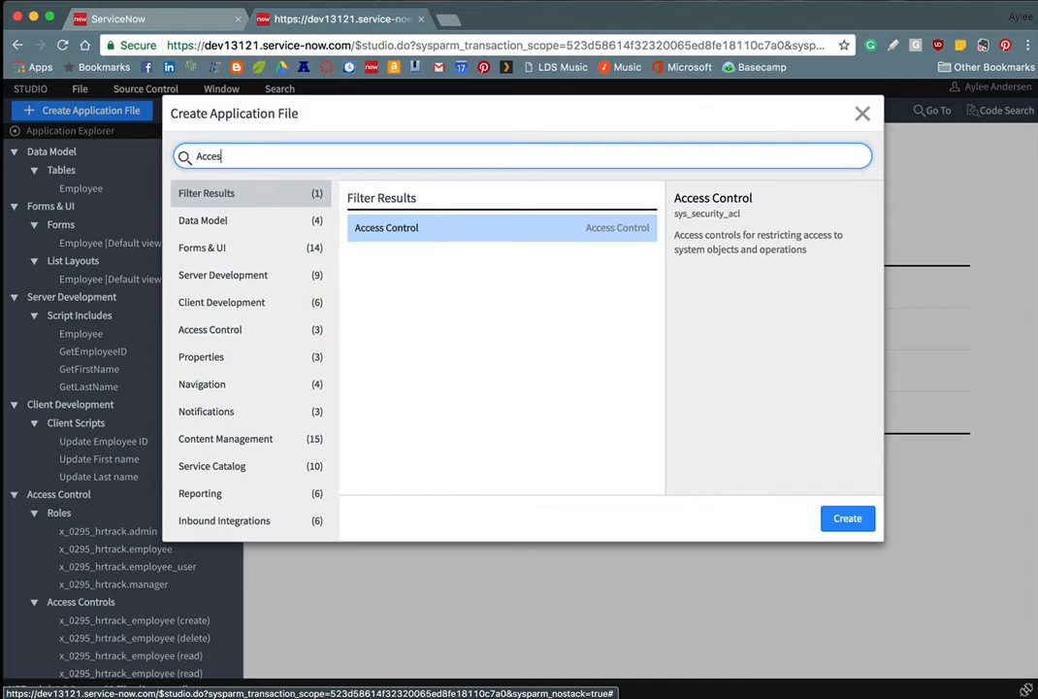
key("Return")
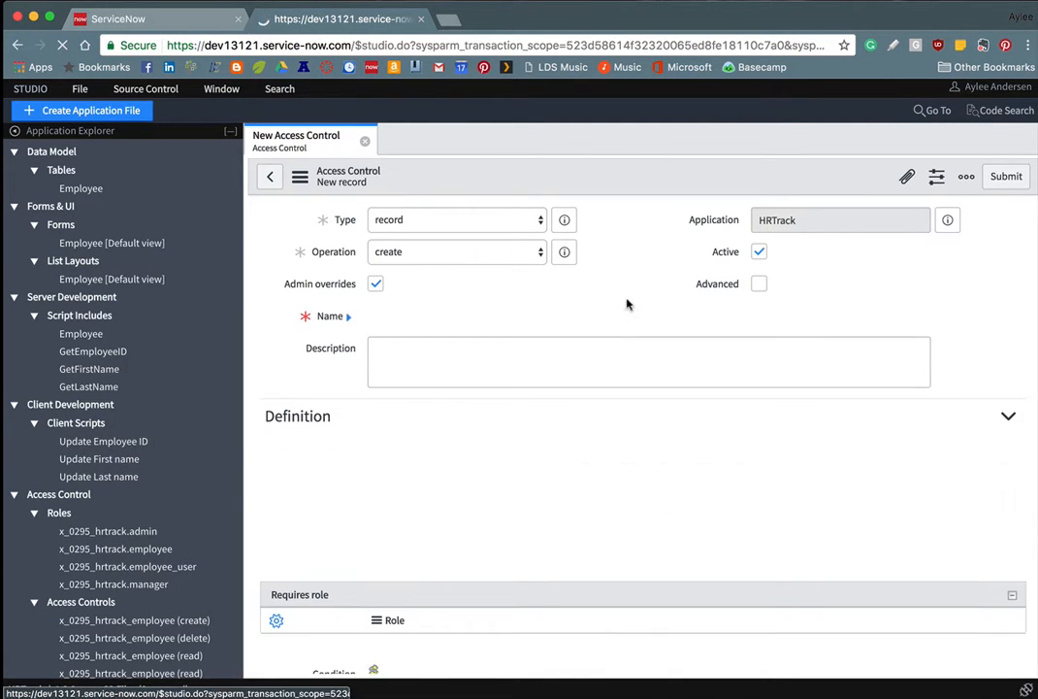
Step: Set the rule's table to Employee [x_0295_hrtrack_employee] and its operation to read
left_click(626, 319)
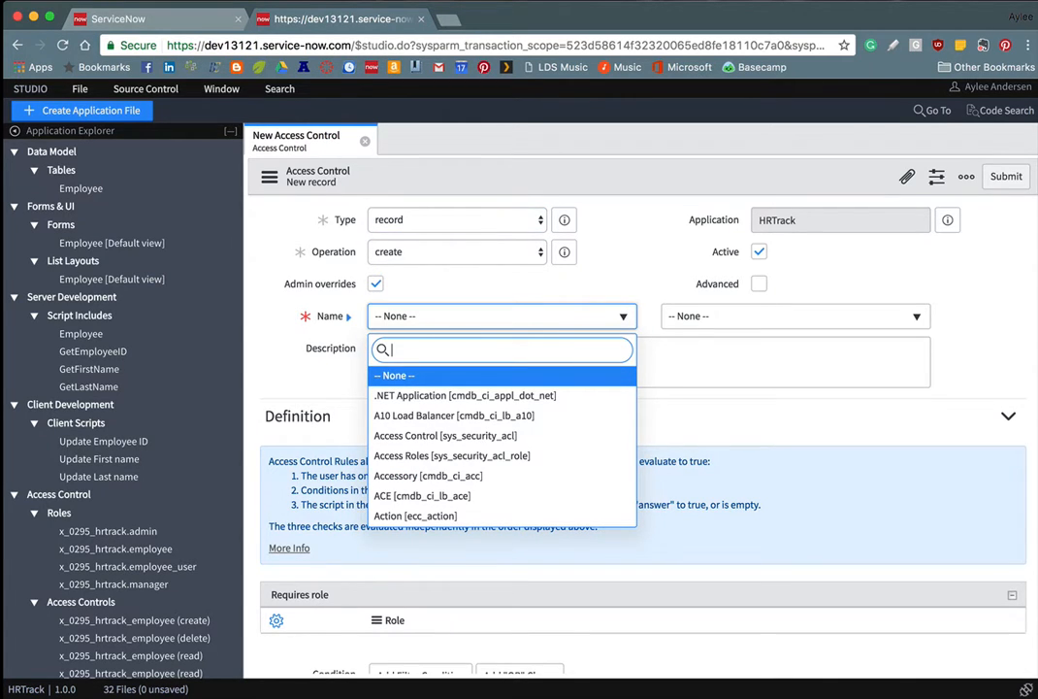
type("Employee")
key("Return")
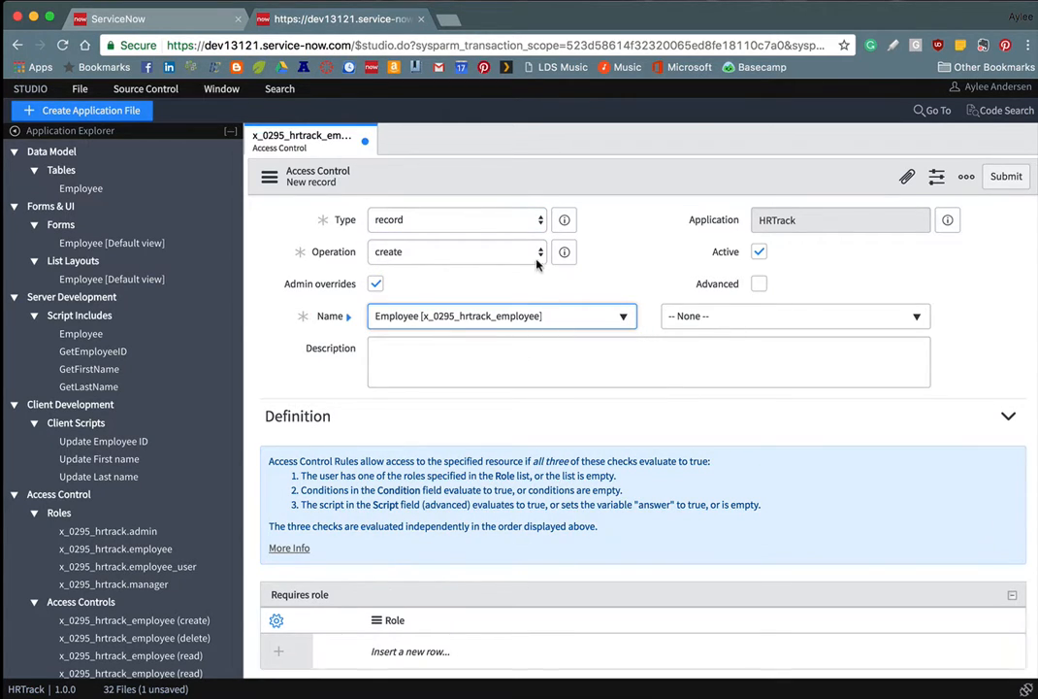
left_click(539, 253)
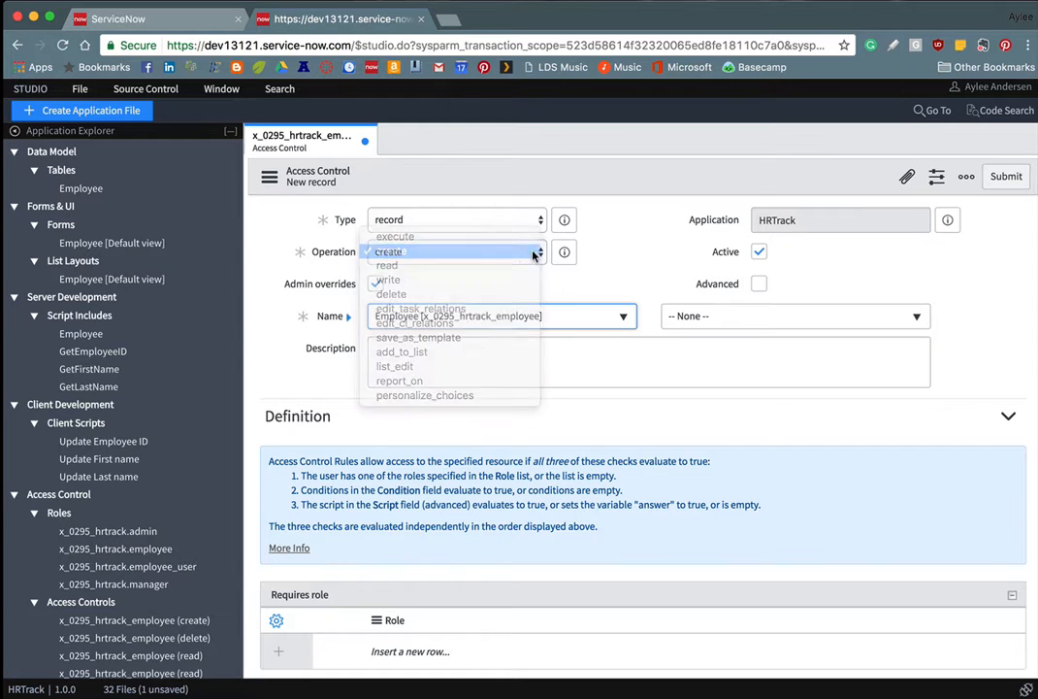
left_click(539, 251)
left_click(539, 252)
left_click(475, 265)
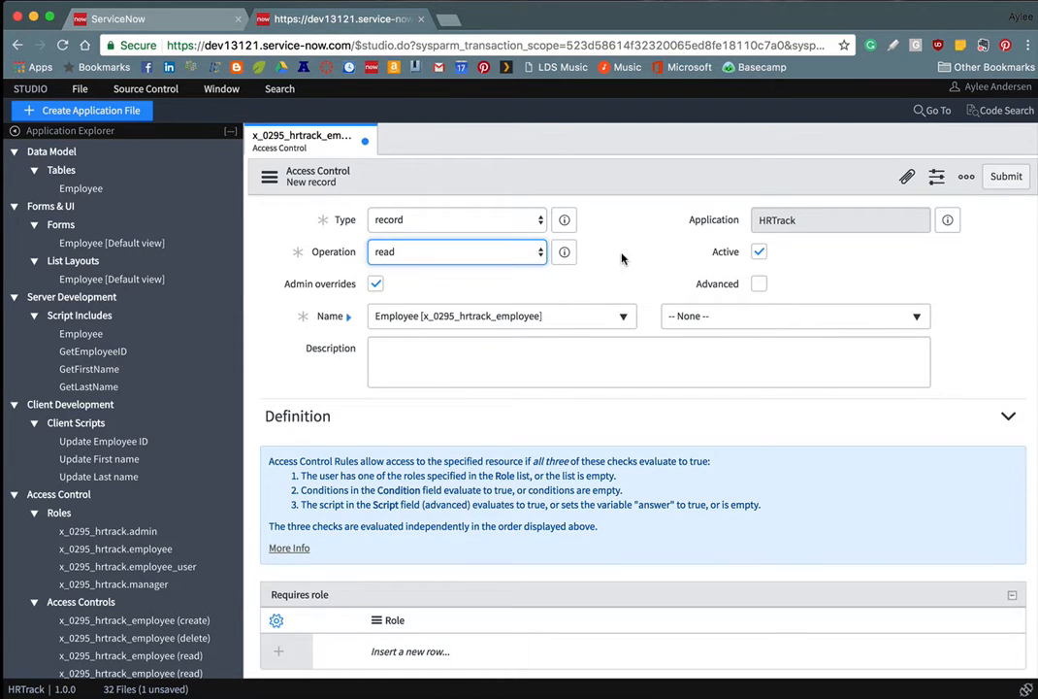
scroll(640, 242, "down", 5)
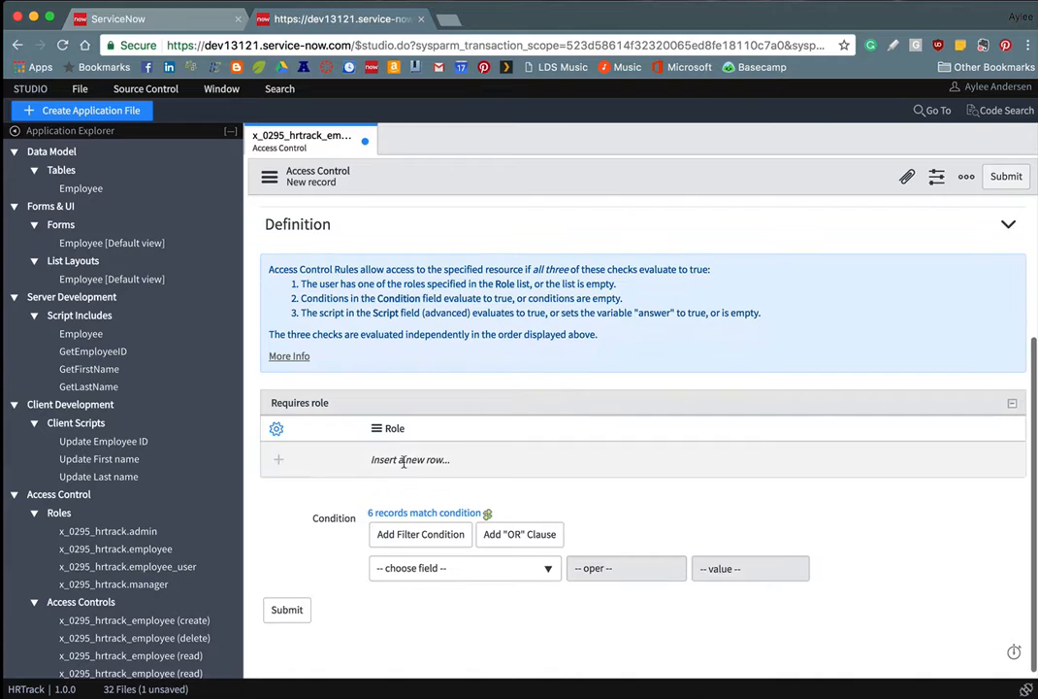
Step: Add x_0295_hrtrack.manager as a required role on the rule
left_click(413, 460)
type("x_")
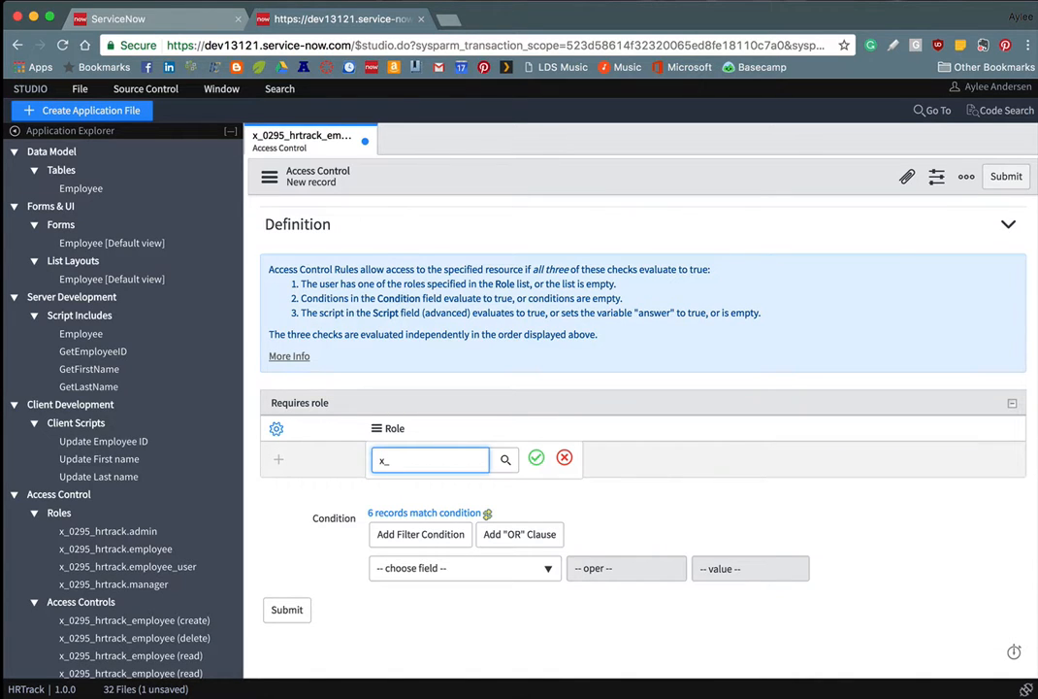
key("Down")
key("Down")
key("Down")
key("Down")
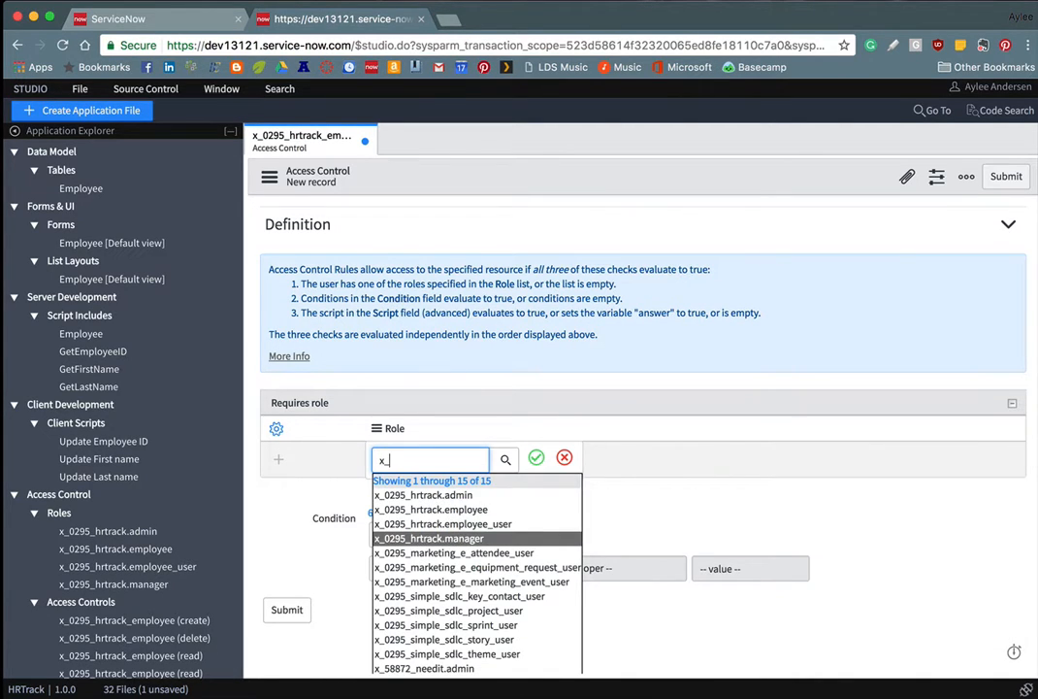
key("Return")
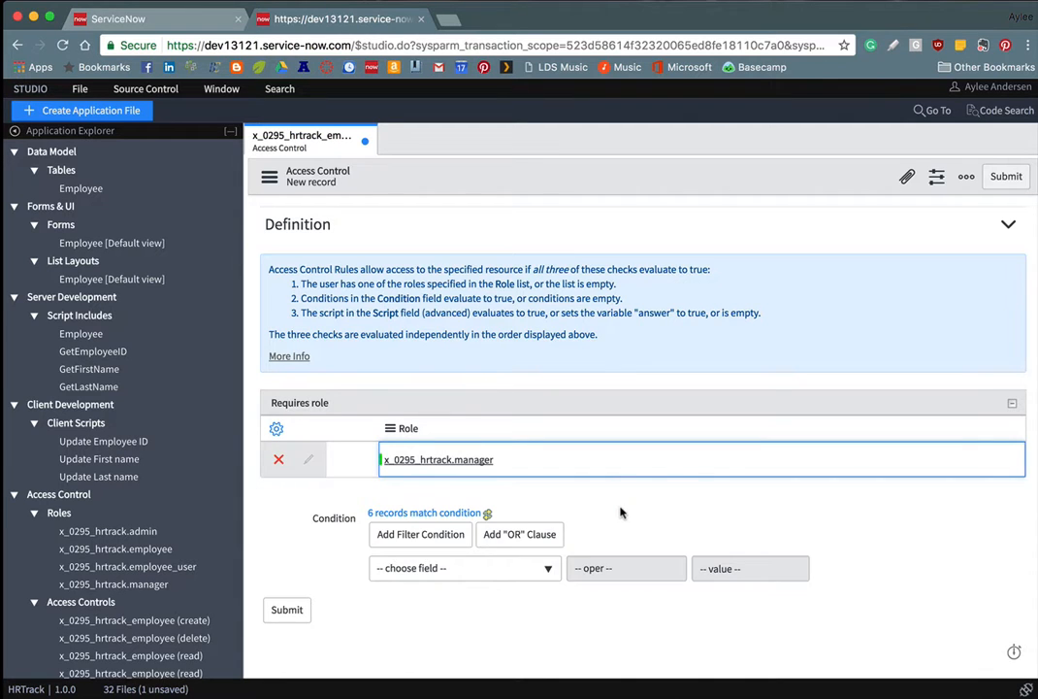
Step: Add the condition User is (dynamic) Me
left_click(550, 573)
scroll(493, 516, "down", 4)
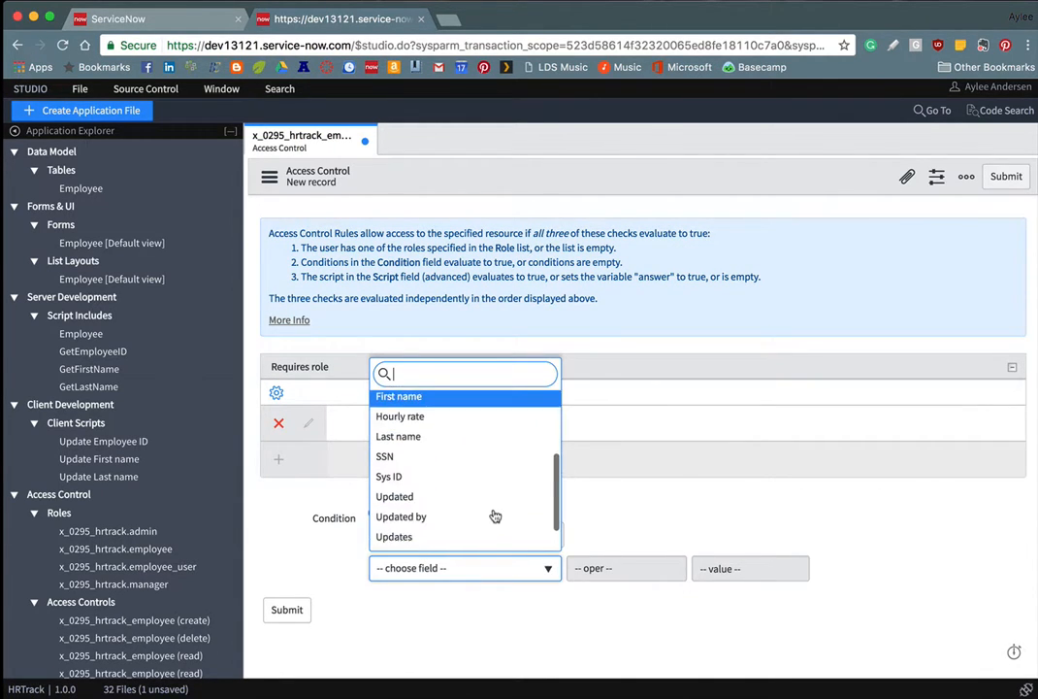
scroll(495, 515, "down", 1)
left_click(492, 518)
left_click(651, 569)
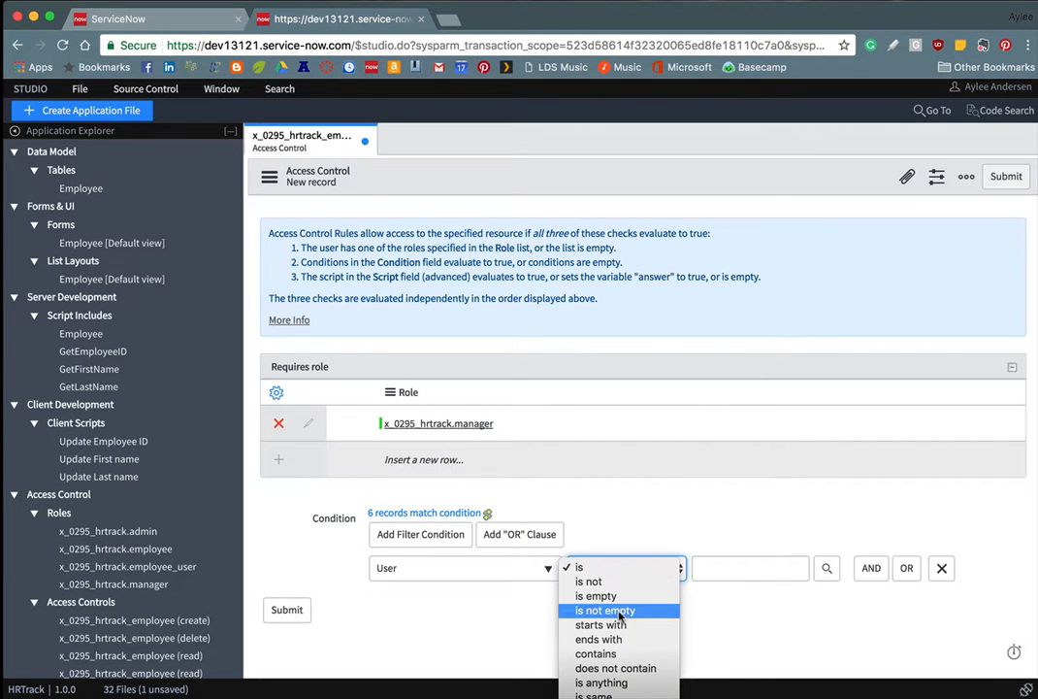
left_click(669, 613)
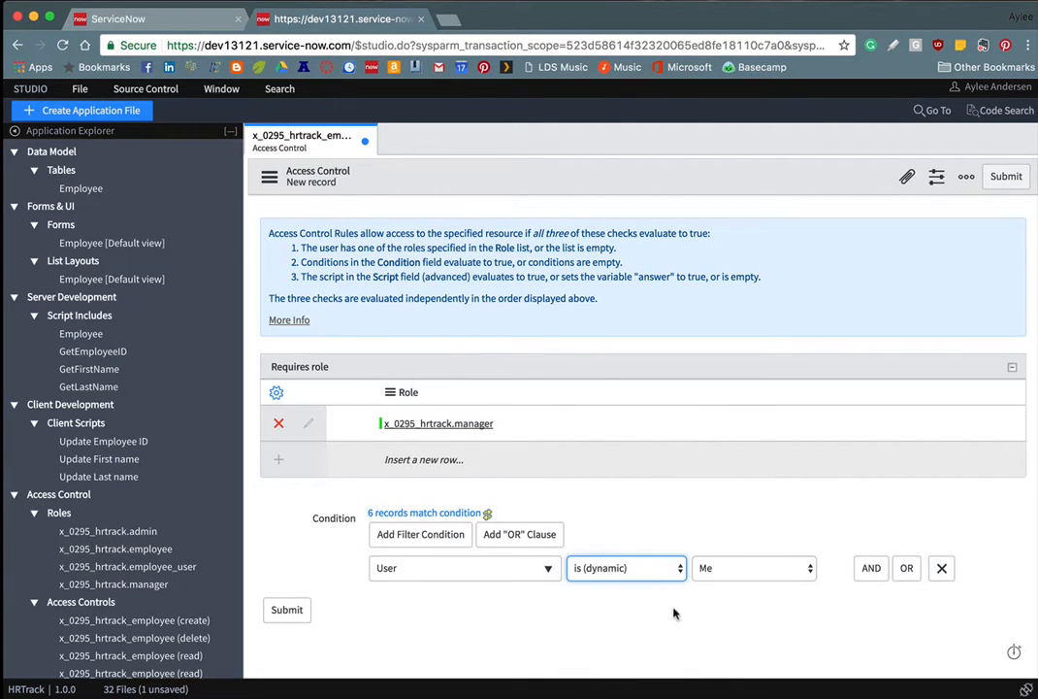
left_click(747, 570)
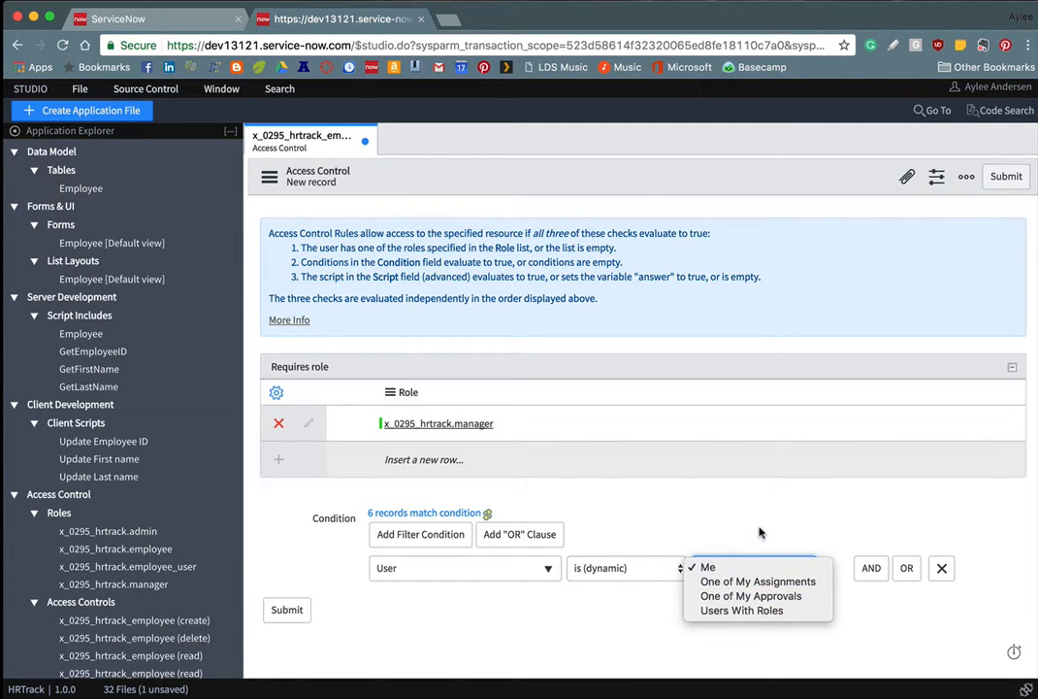
left_click(760, 531)
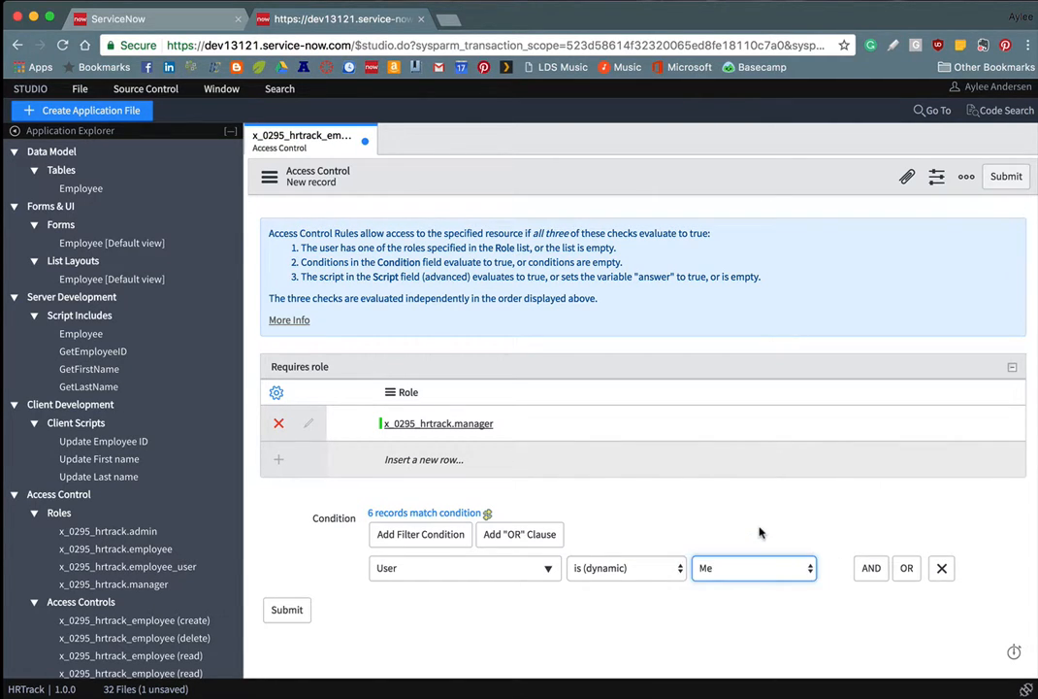
Step: In the main ServiceNow tab, open Dynamic Filter Options and start a new record
left_click(192, 26)
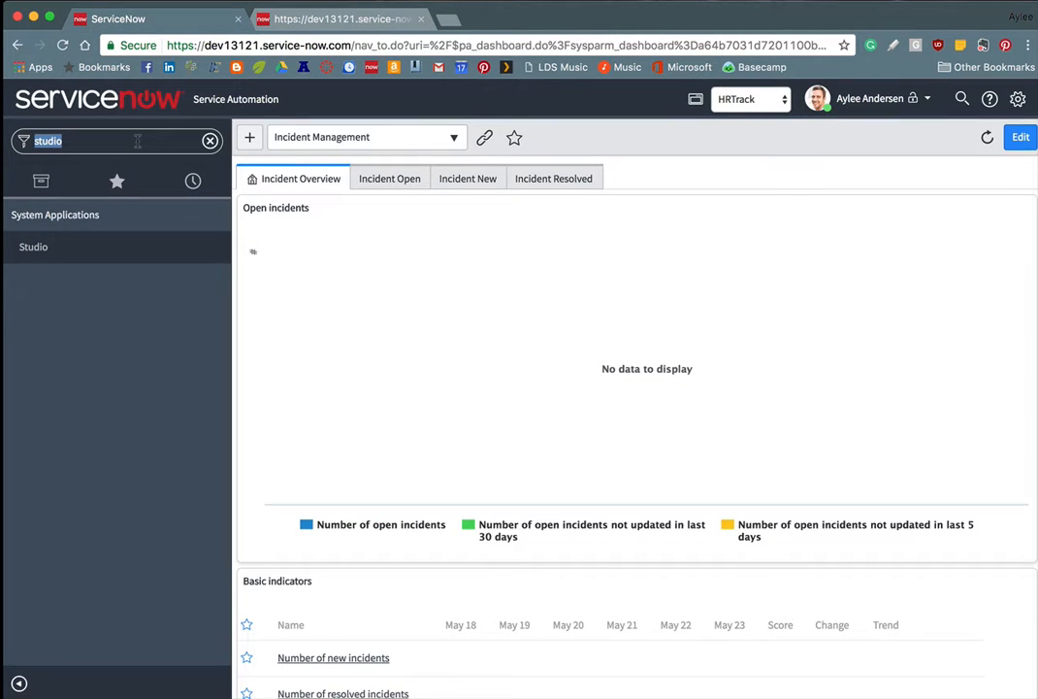
type("Dynamic Fil")
key("Return")
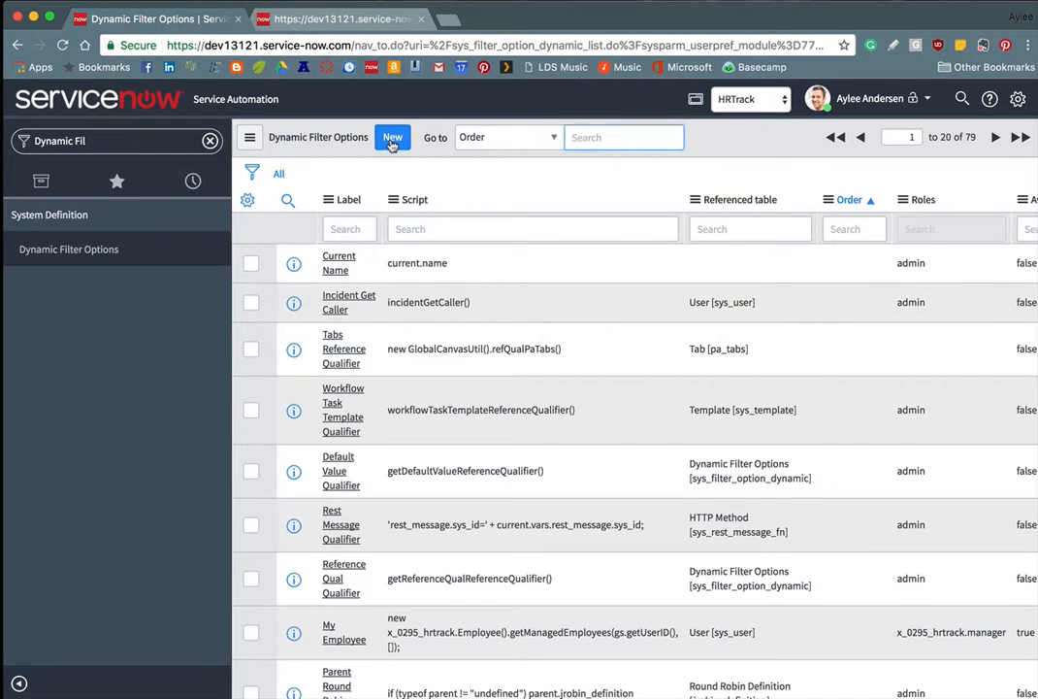
left_click(392, 139)
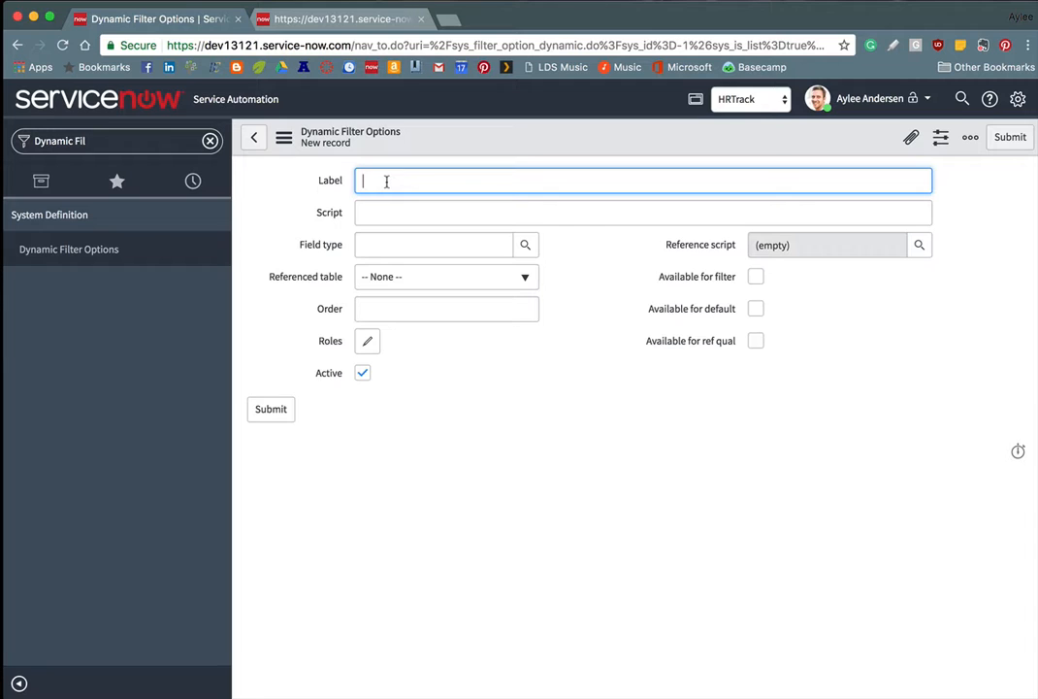
Step: Label the new filter option 'My Employee' and bring up the application scope picker
type("My Employee")
left_click(472, 279)
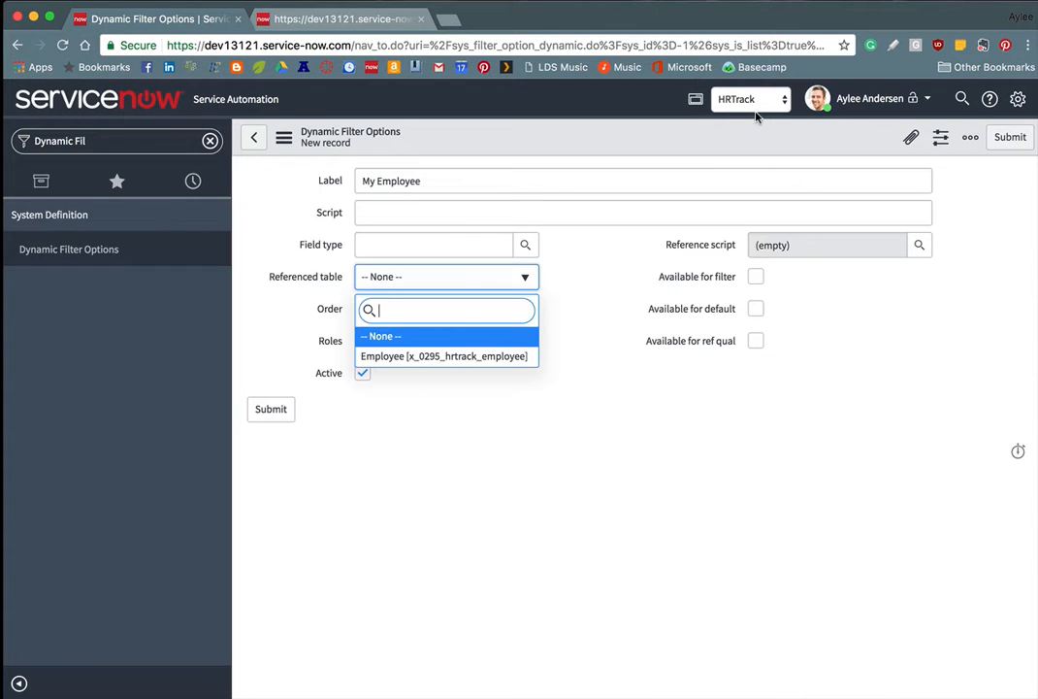
left_click(472, 272)
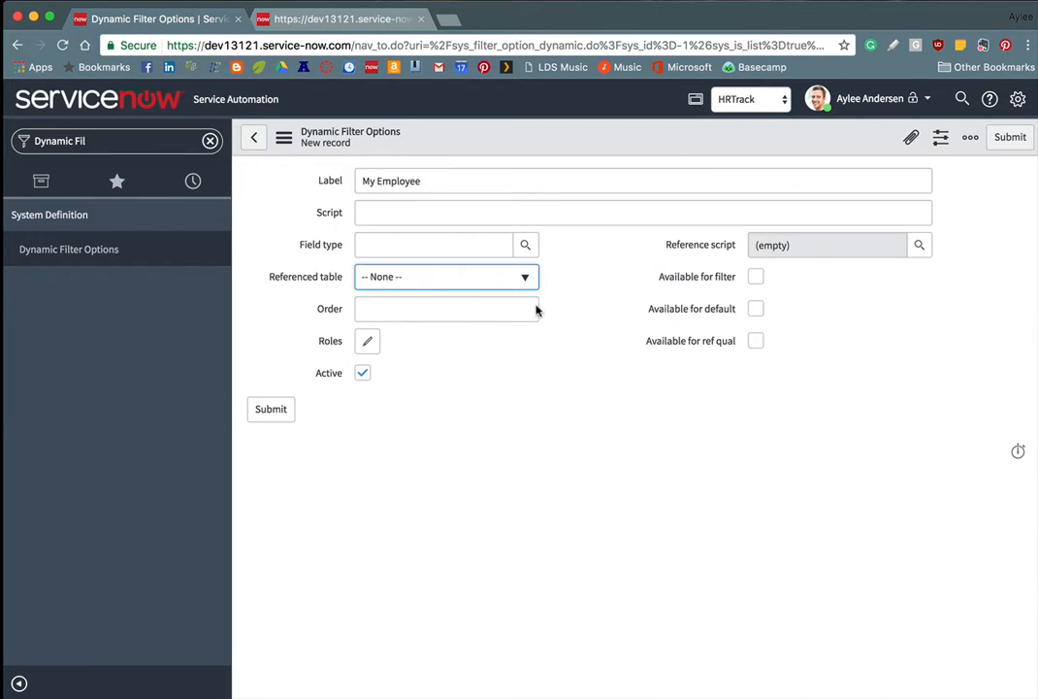
left_click(747, 98)
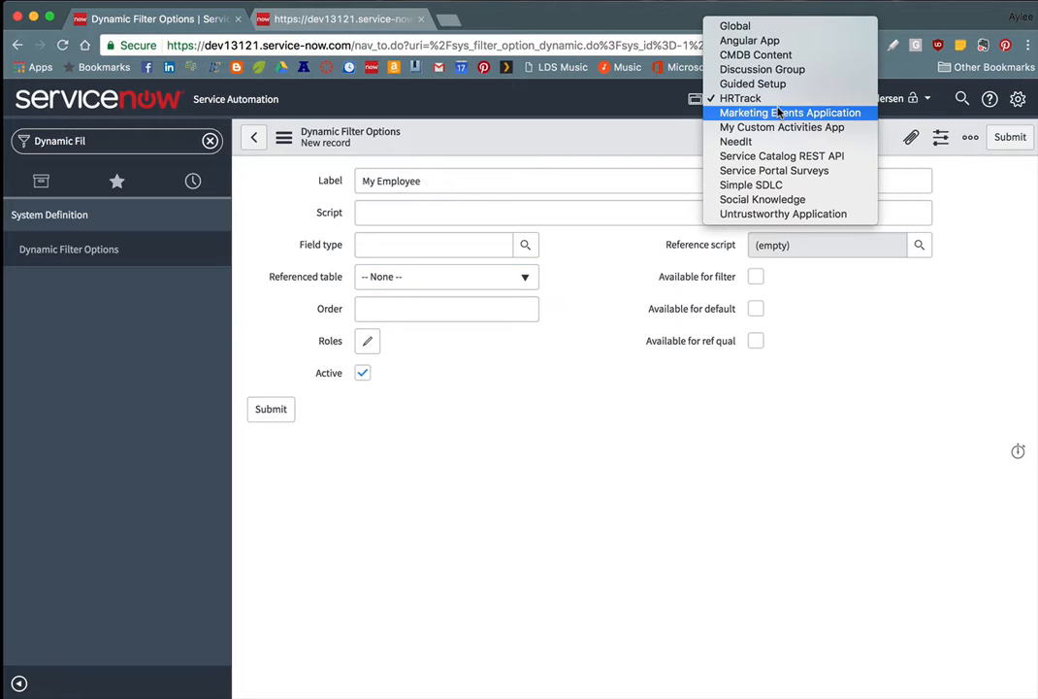
Step: Switch to the Global scope, reload, and re-enter the label 'My Employee'
left_click(748, 29)
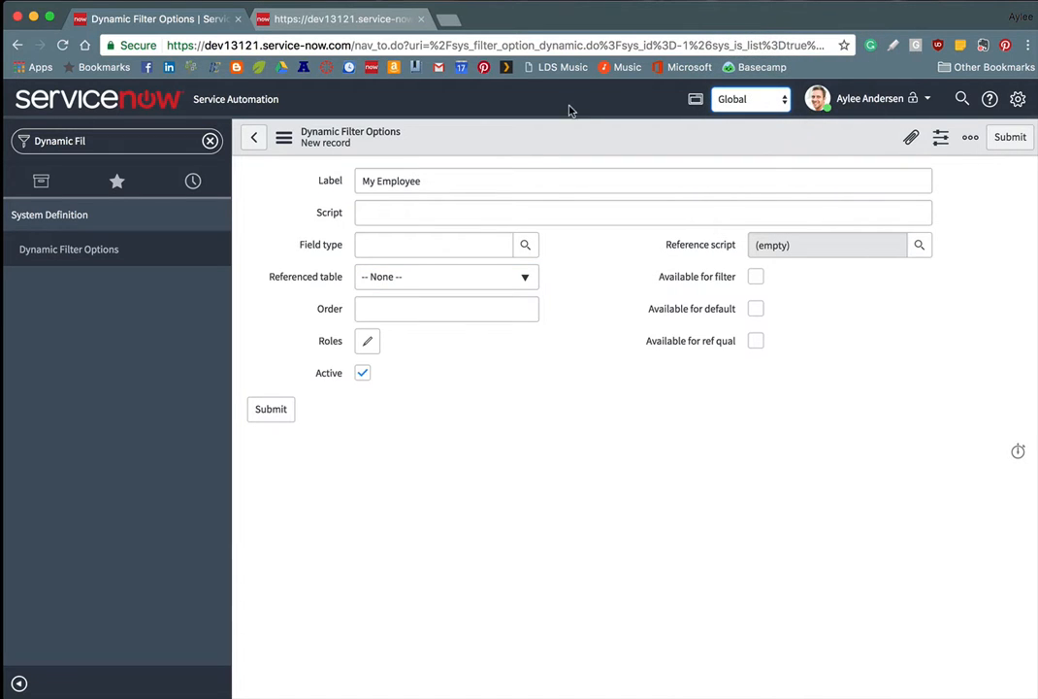
left_click(666, 254)
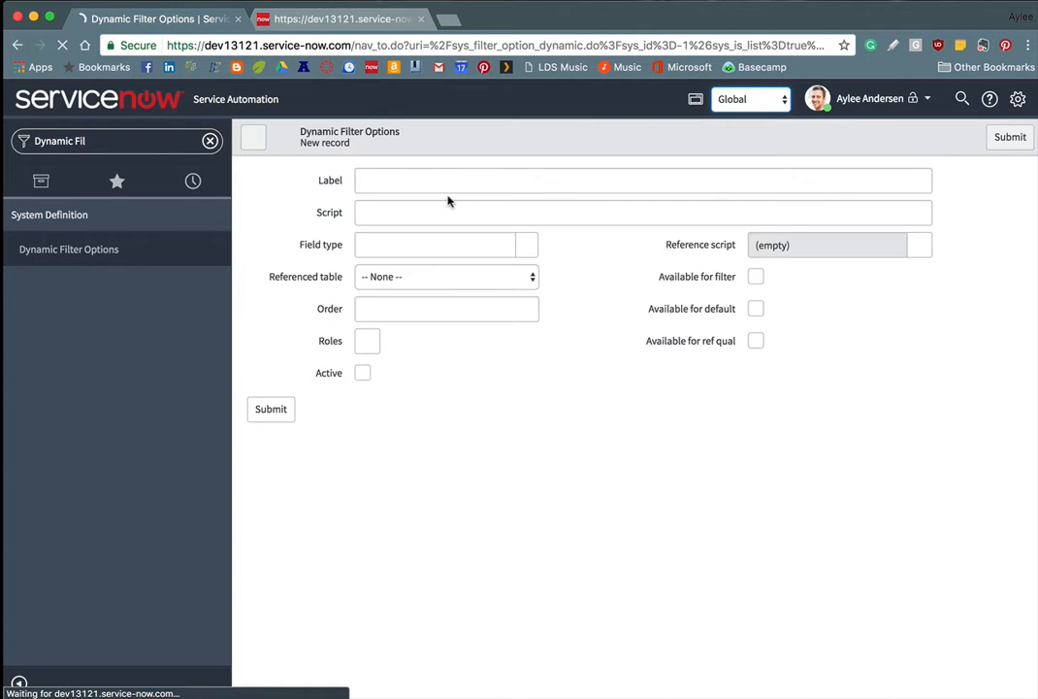
type("My Emplo")
key("BackSpace")
key("BackSpace")
key("BackSpace")
key("BackSpace")
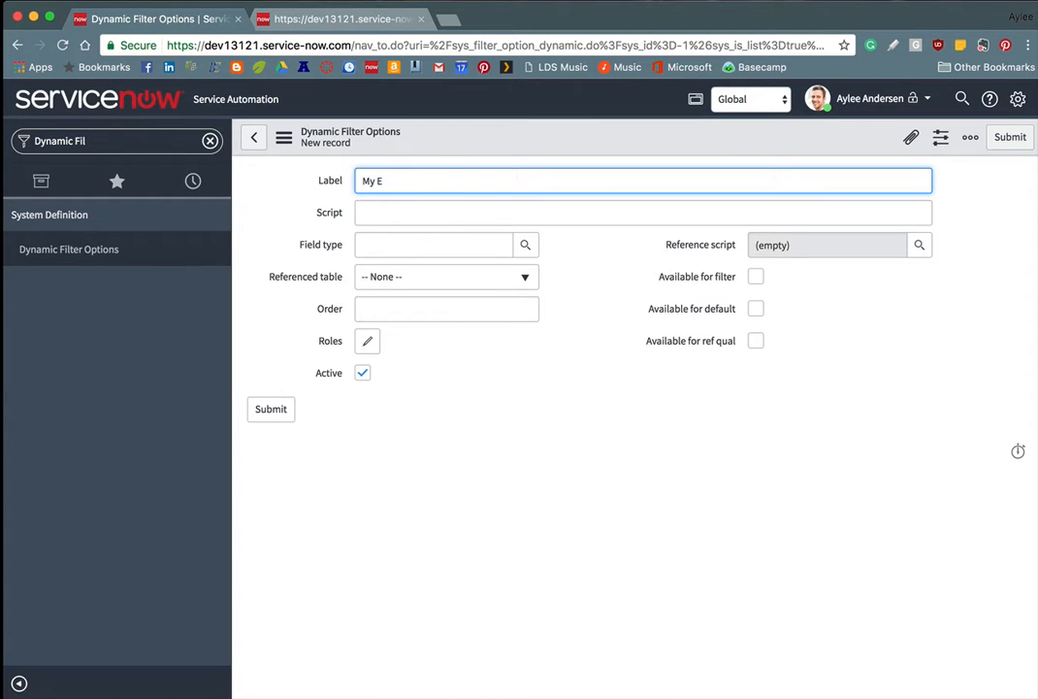
type("mployee")
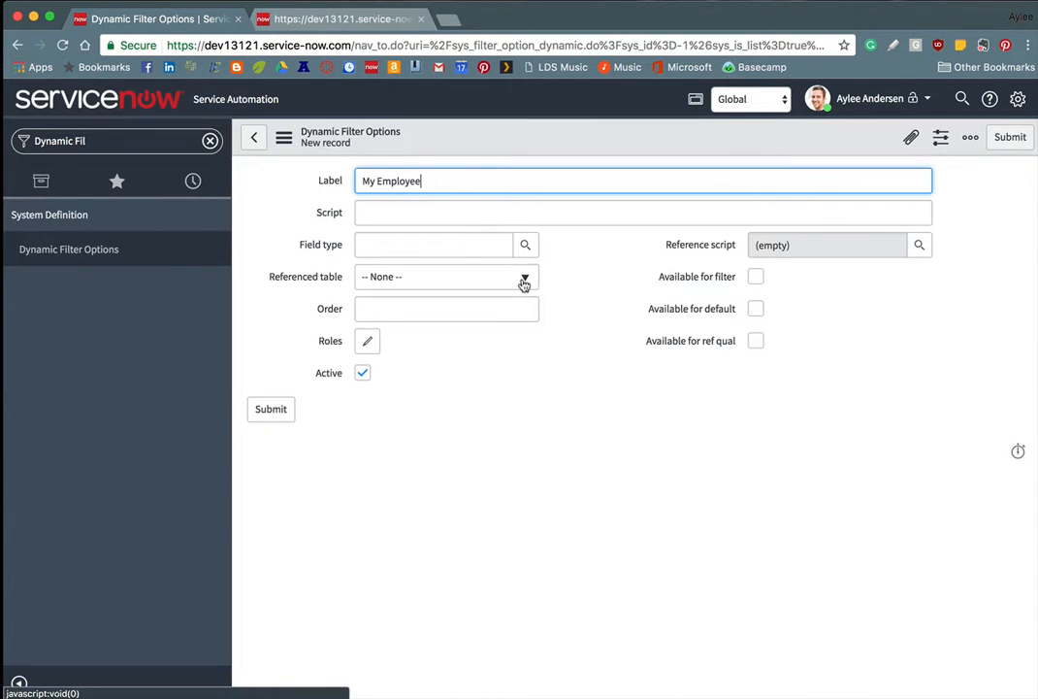
Step: Set the field type to Reference with referenced table User [sys_user]
left_click(524, 282)
left_click(434, 244)
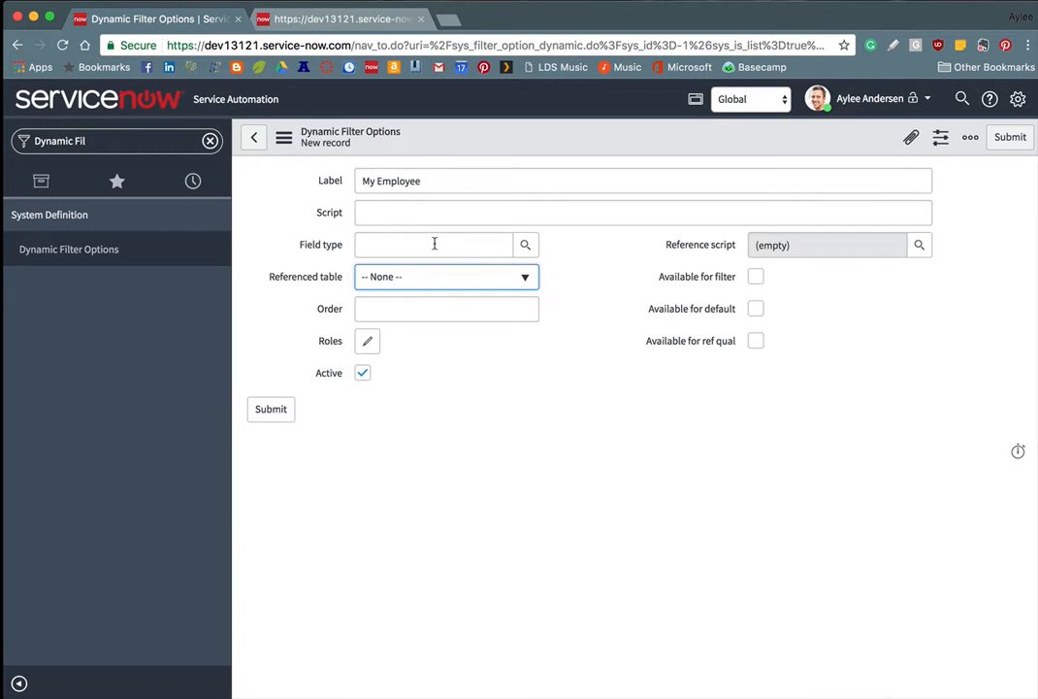
type("Reference")
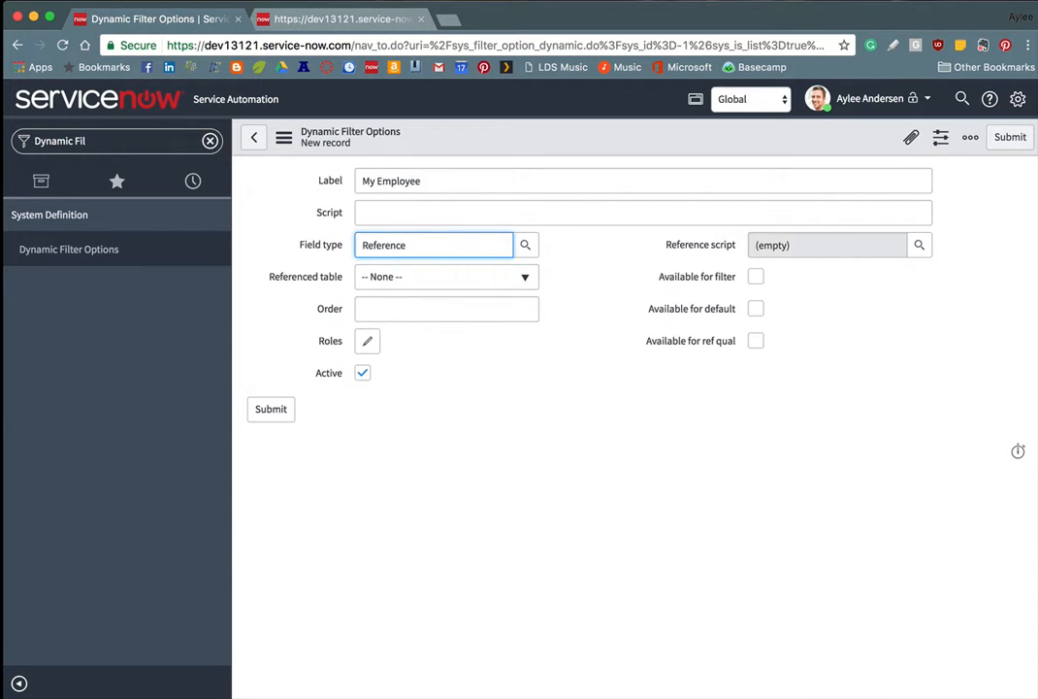
left_click(434, 279)
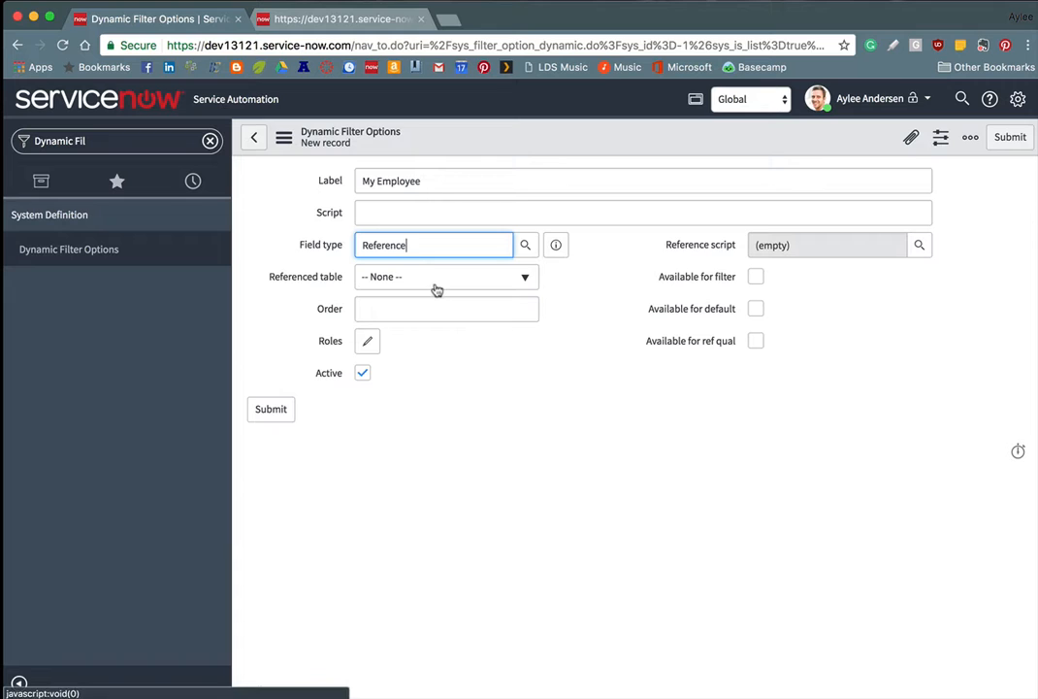
left_click(437, 281)
type("User")
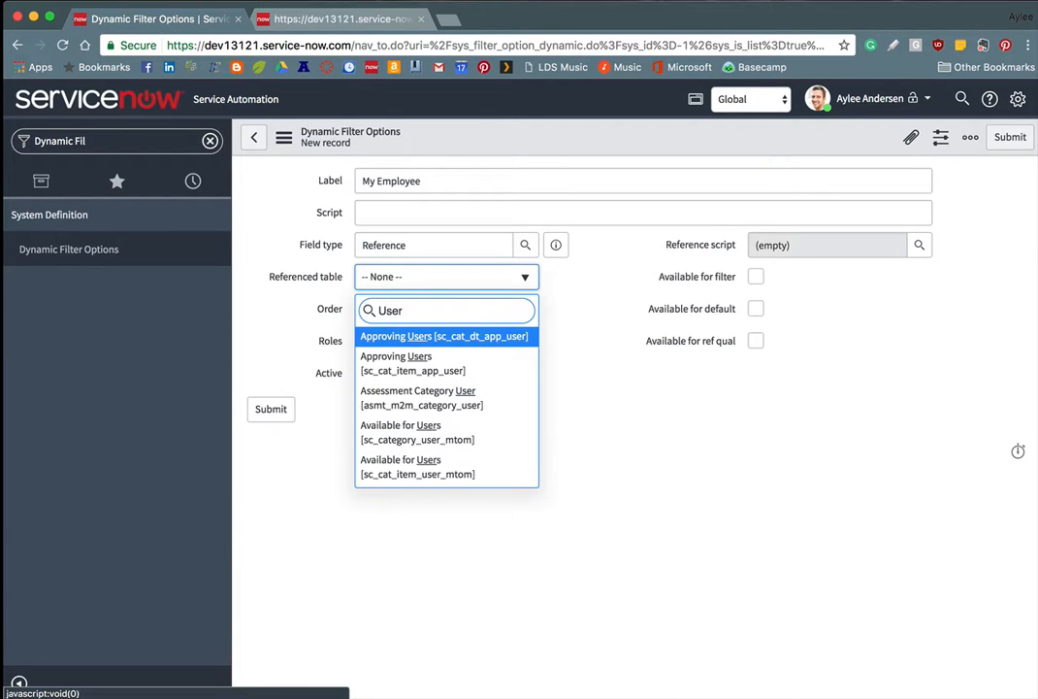
key("BackSpace")
key("BackSpace")
key("BackSpace")
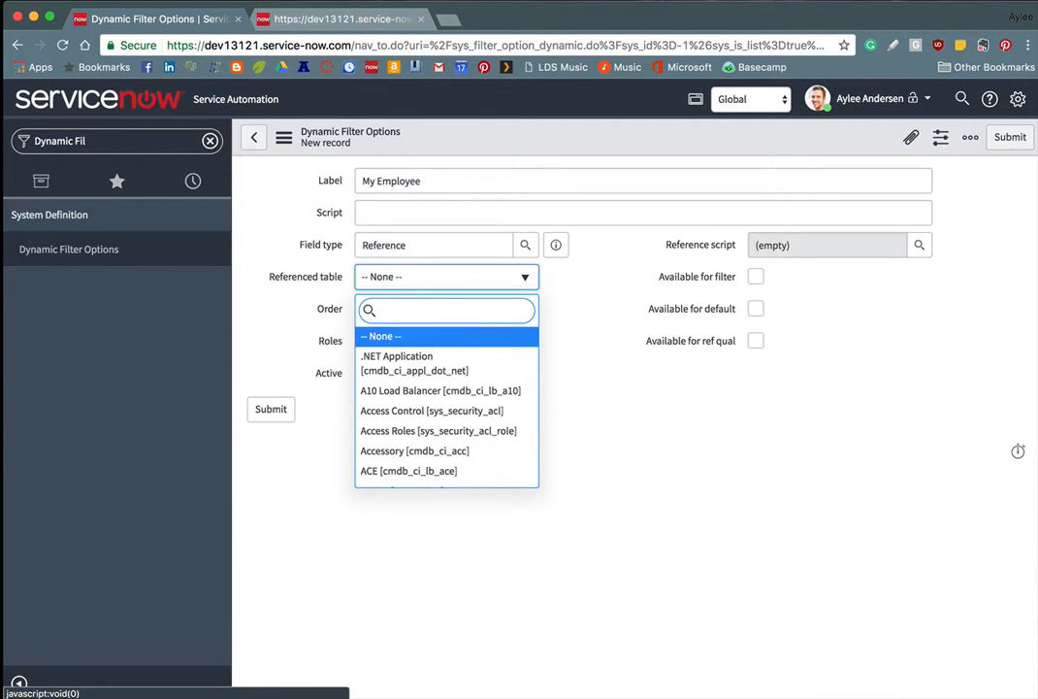
type("sys_user")
key("Down")
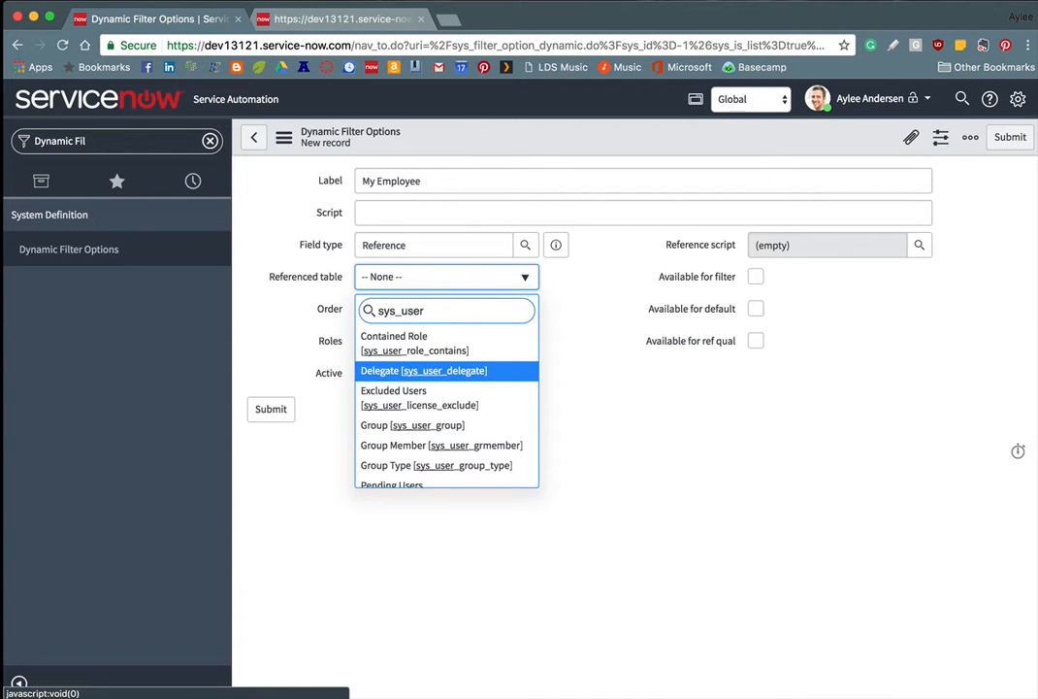
key("Down")
key("Down")
key("Down")
key("Down")
key("Down")
key("Down")
key("Down")
key("Down")
key("Down")
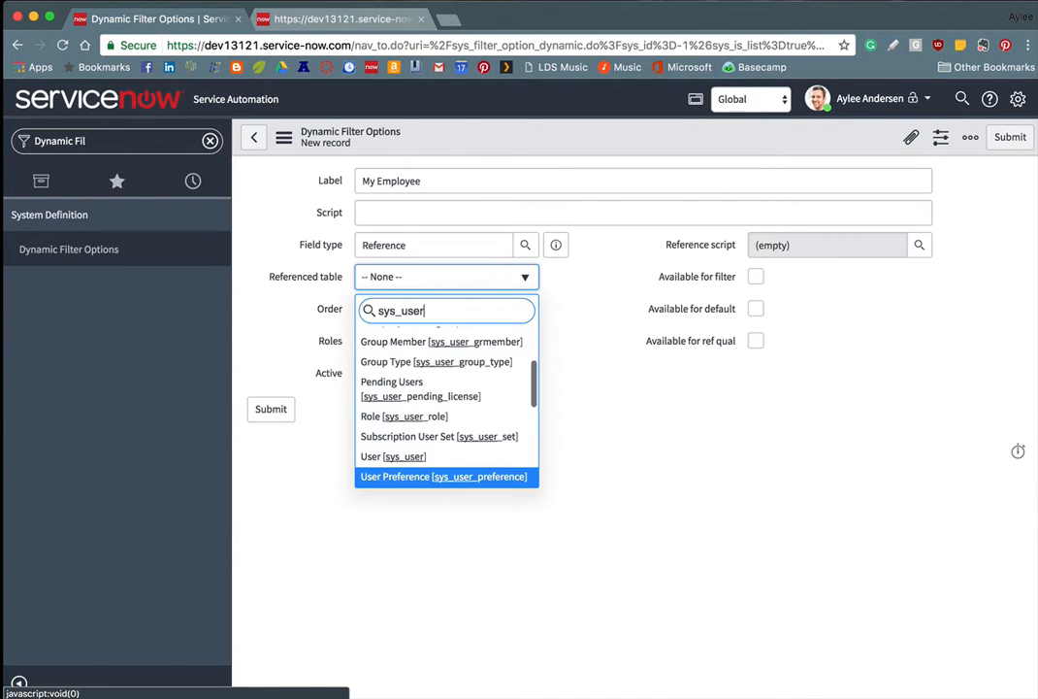
key("Up")
key("Return")
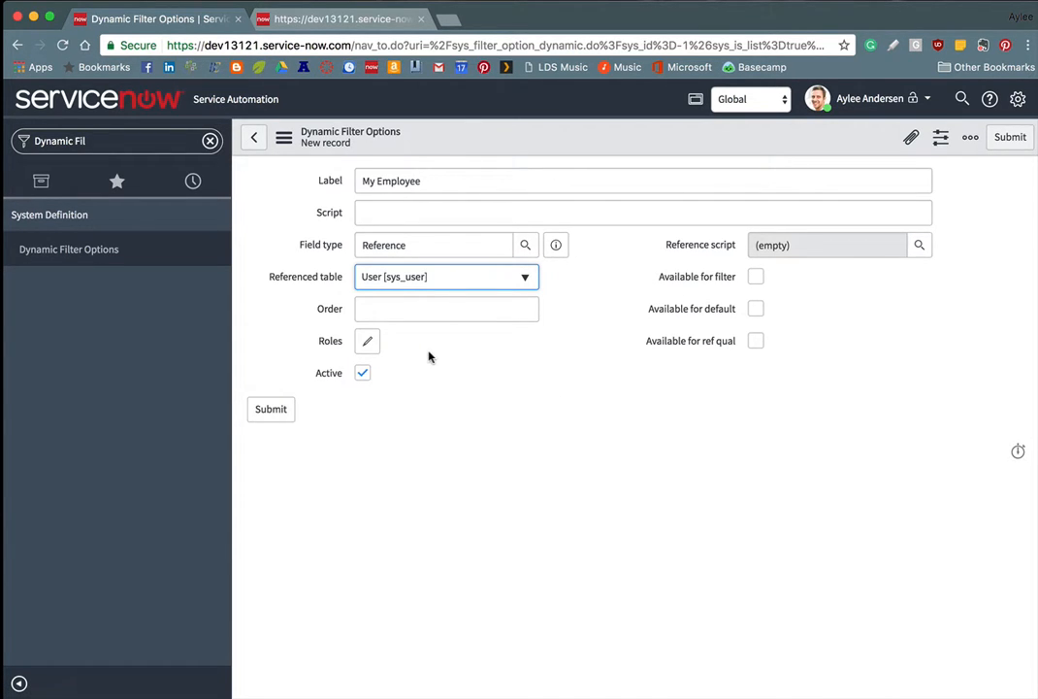
Step: Require the x_0295_hrtrack.manager role and make the option available for filter
left_click(367, 341)
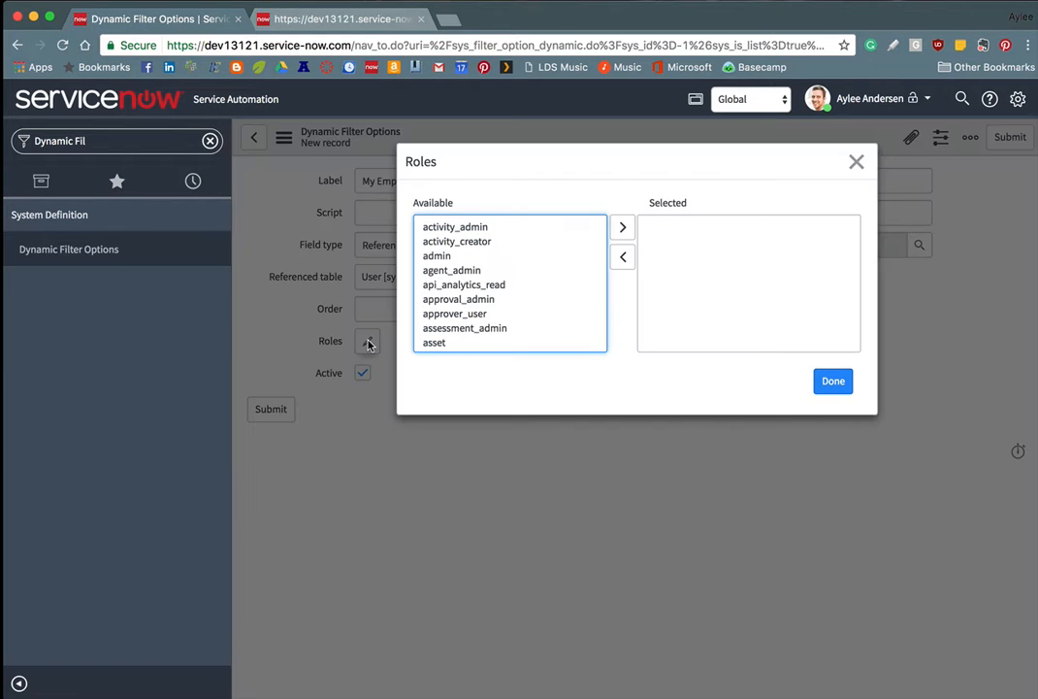
key("x")
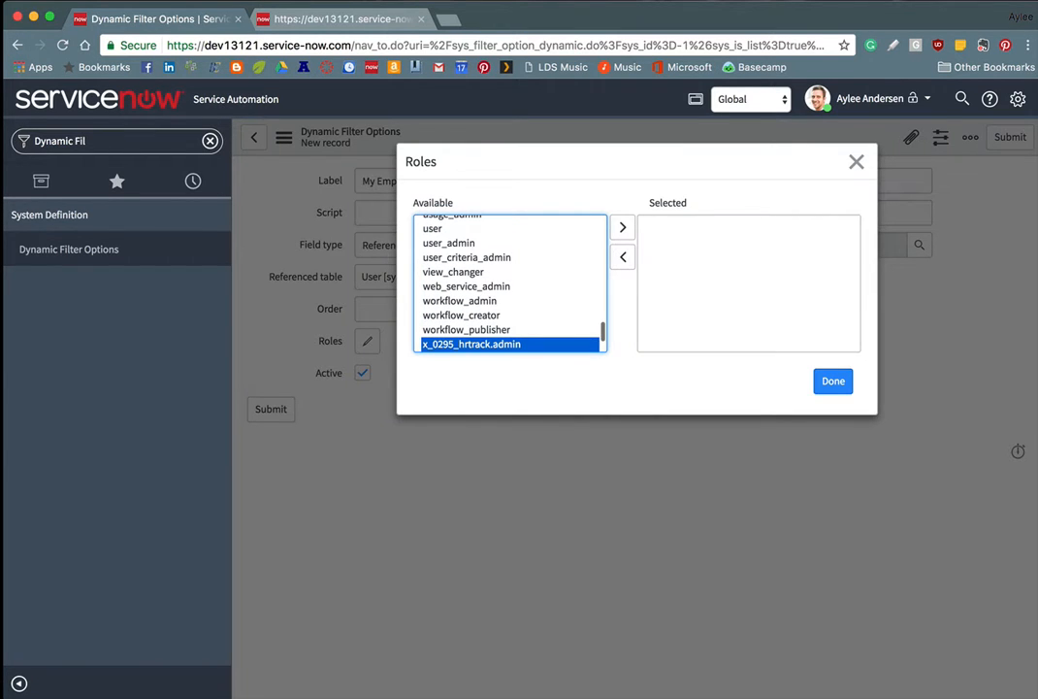
scroll(517, 321, "down", 2)
double_click(518, 309)
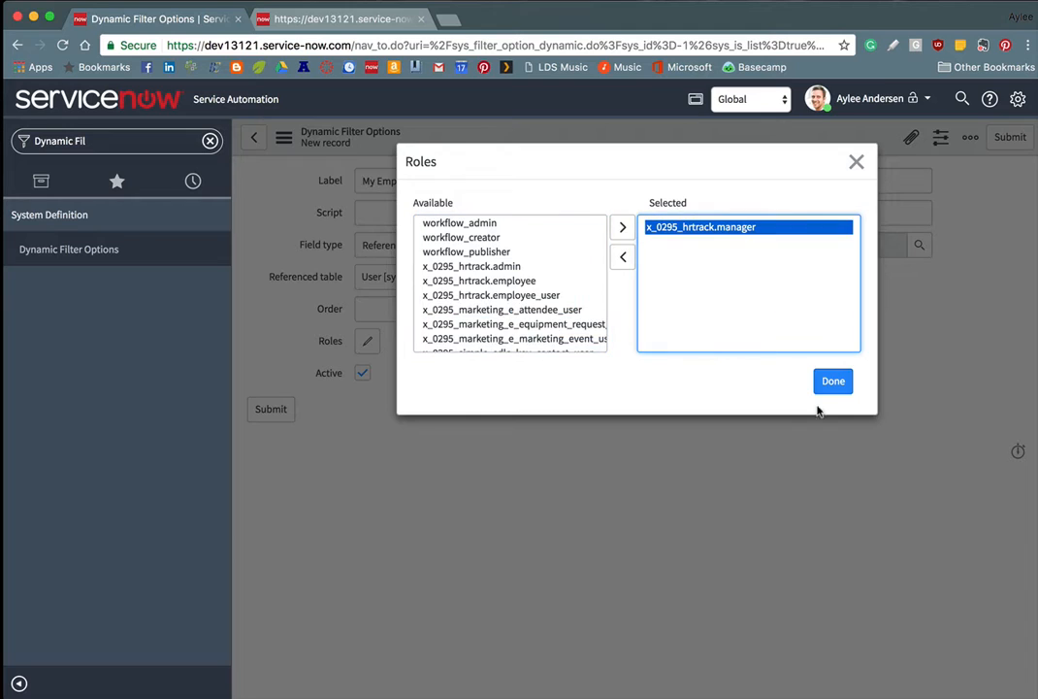
left_click(832, 384)
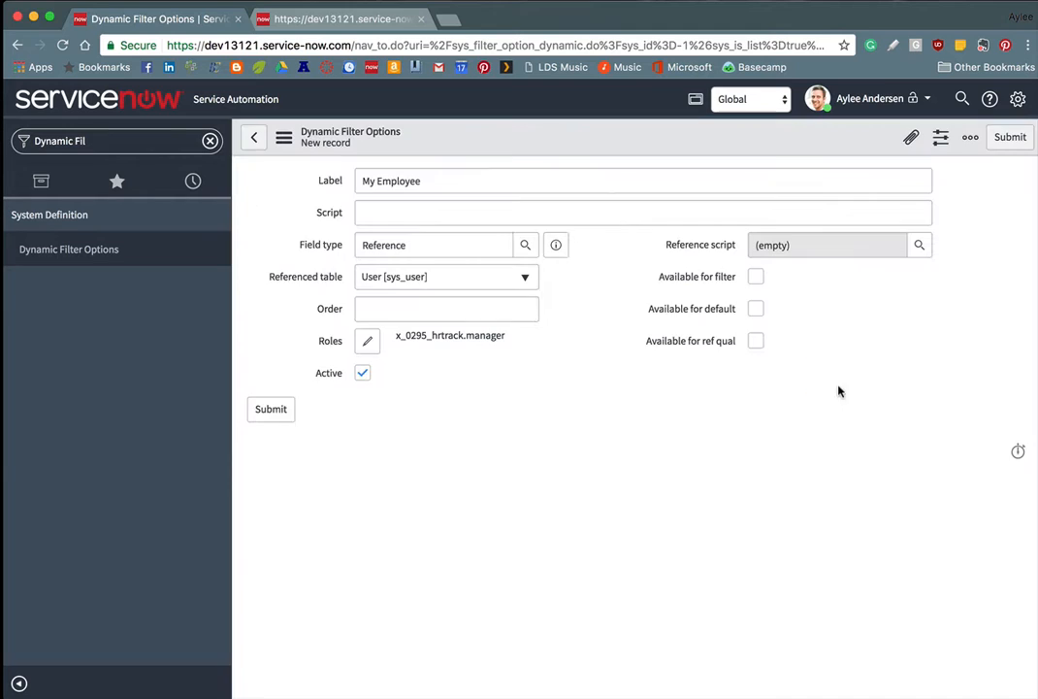
left_click(755, 277)
Step: Open the Script Includes list, leaving the unsaved form
left_click(181, 140)
type("Script Inc")
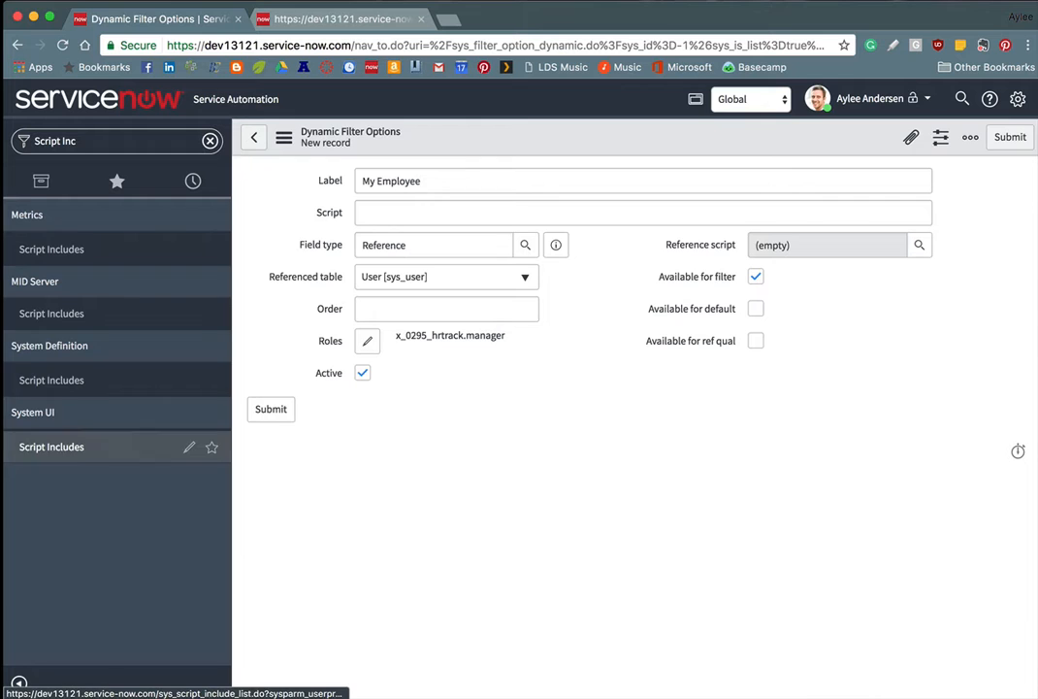
left_click(52, 446)
key("Return")
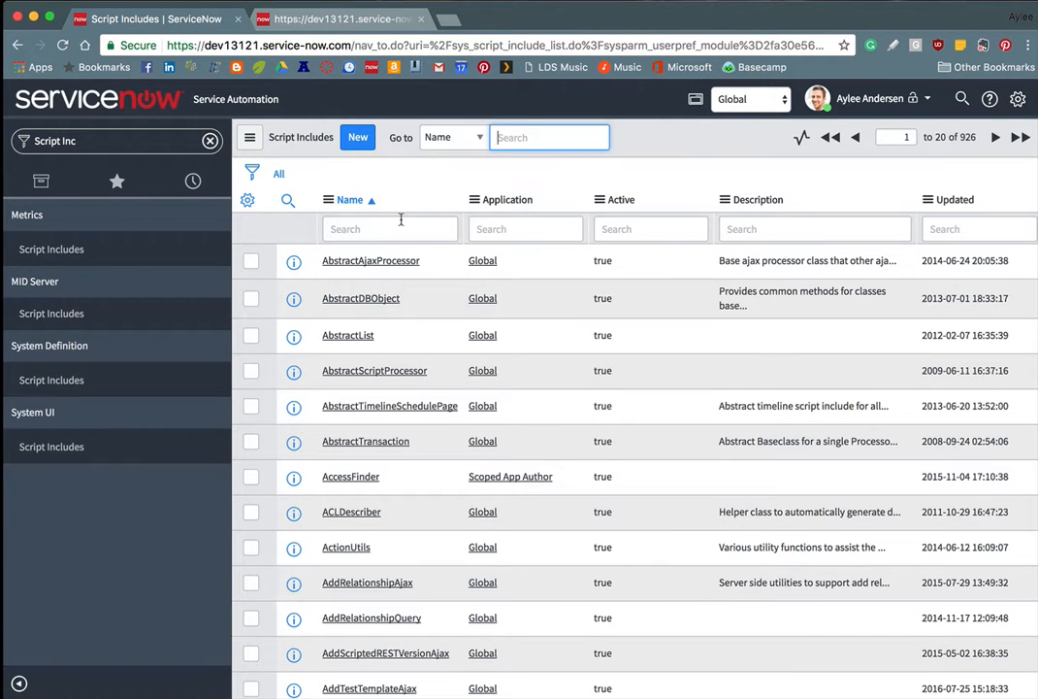
Step: Open the Employee script include and highlight its getManagedEmployees function
left_click(401, 222)
type("Employee")
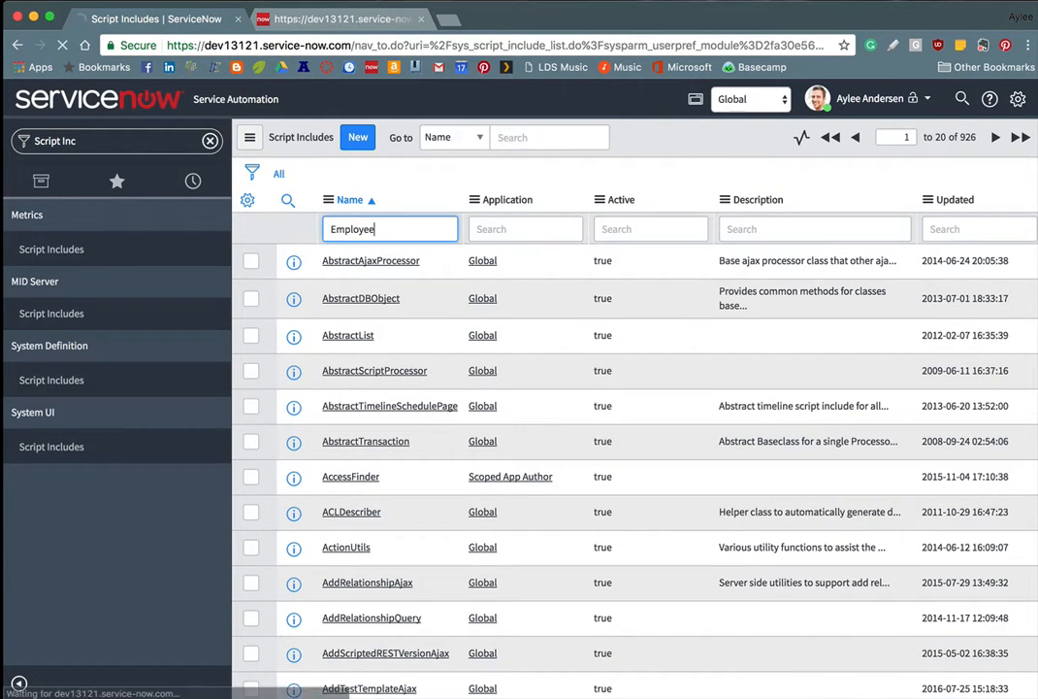
key("Return")
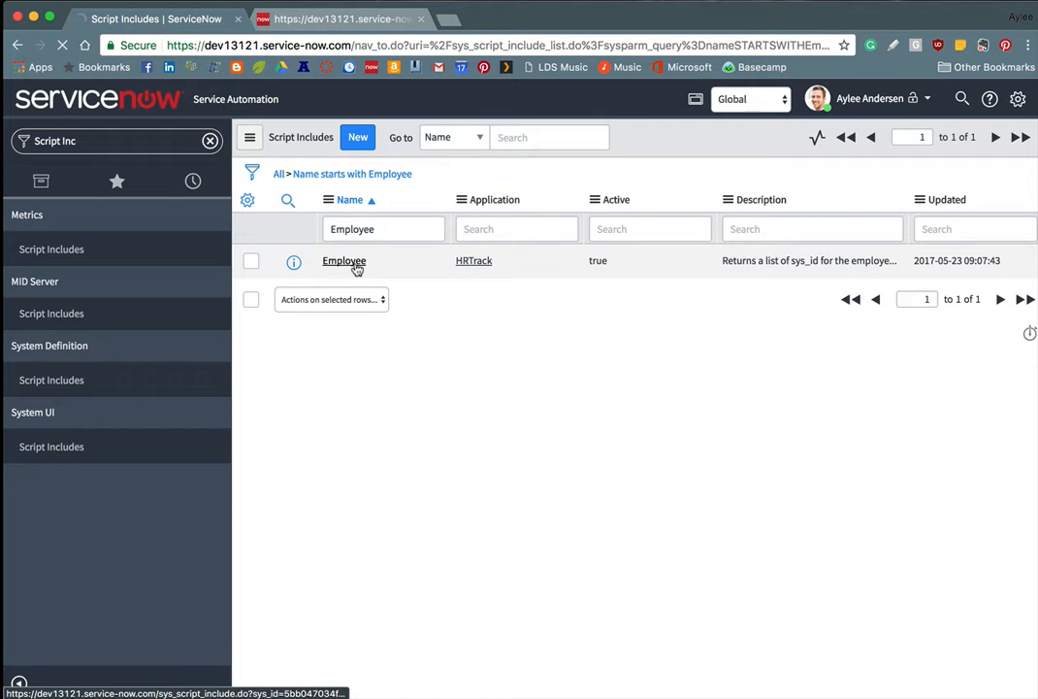
left_click(356, 269)
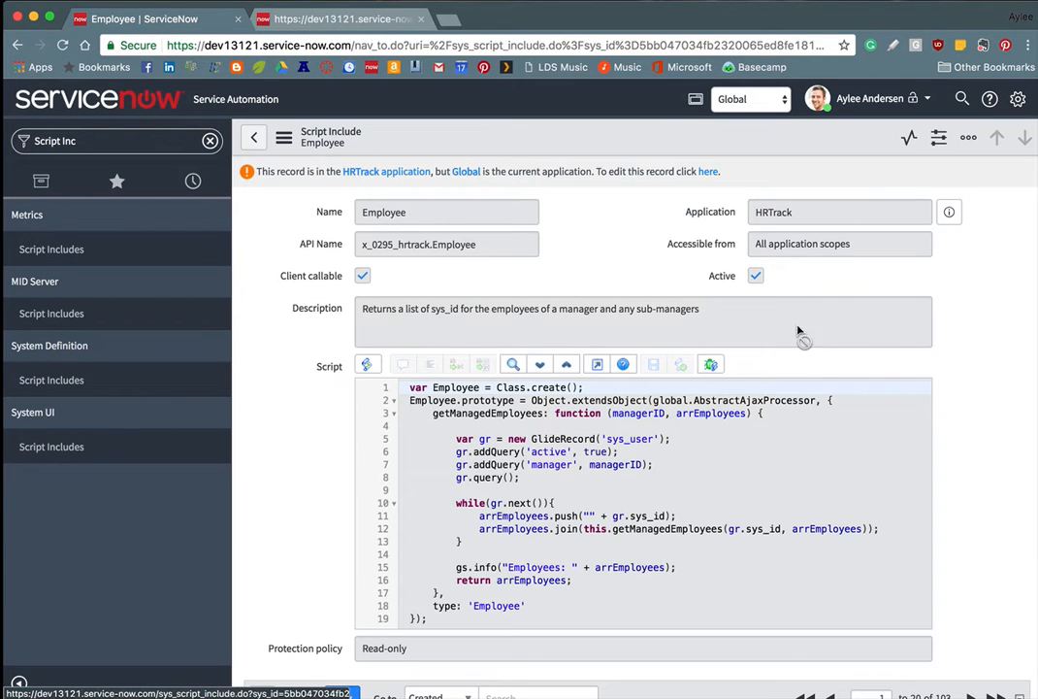
scroll(954, 289, "down", 2)
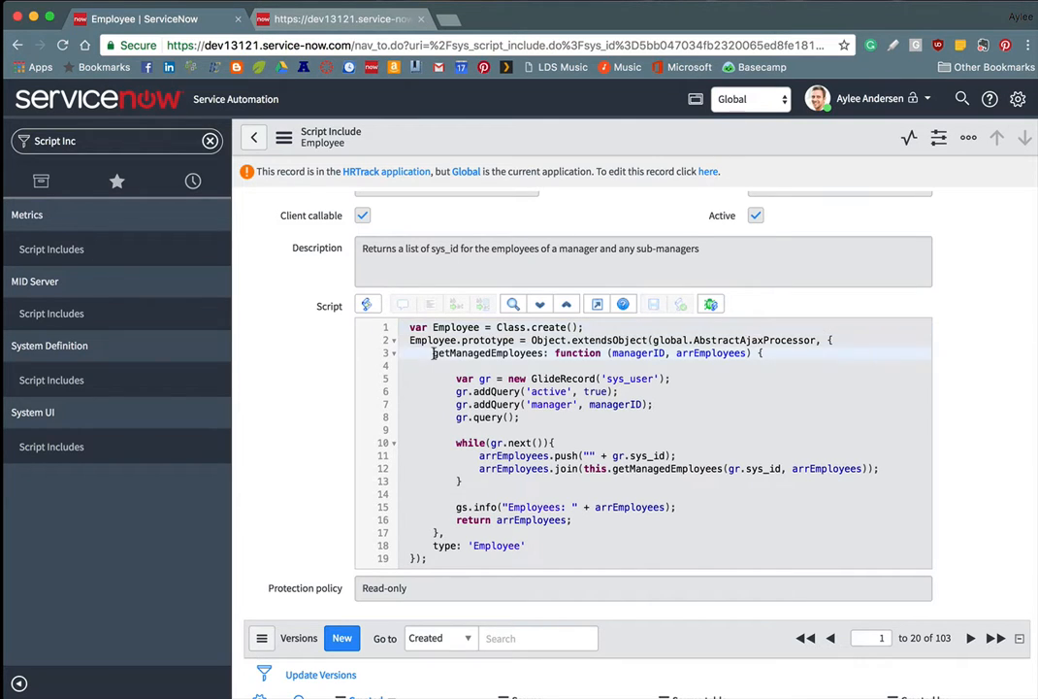
left_click_drag(432, 353, 546, 354)
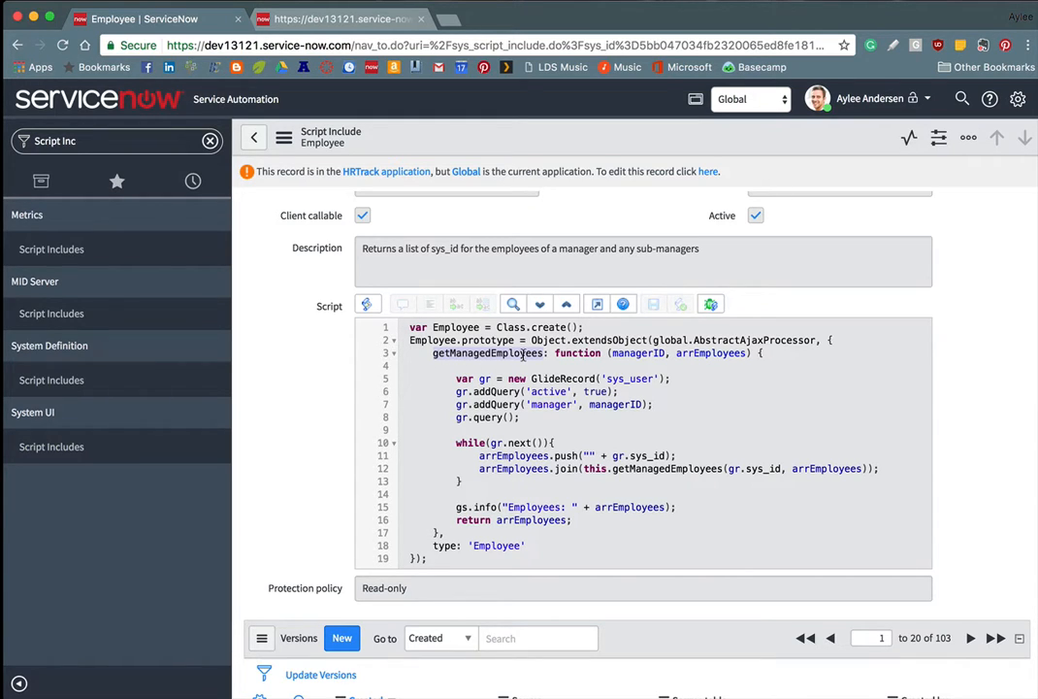
Step: Open the My Employee record from the Dynamic Filter Options list filtered by label
left_click(183, 147)
type("Dynamic")
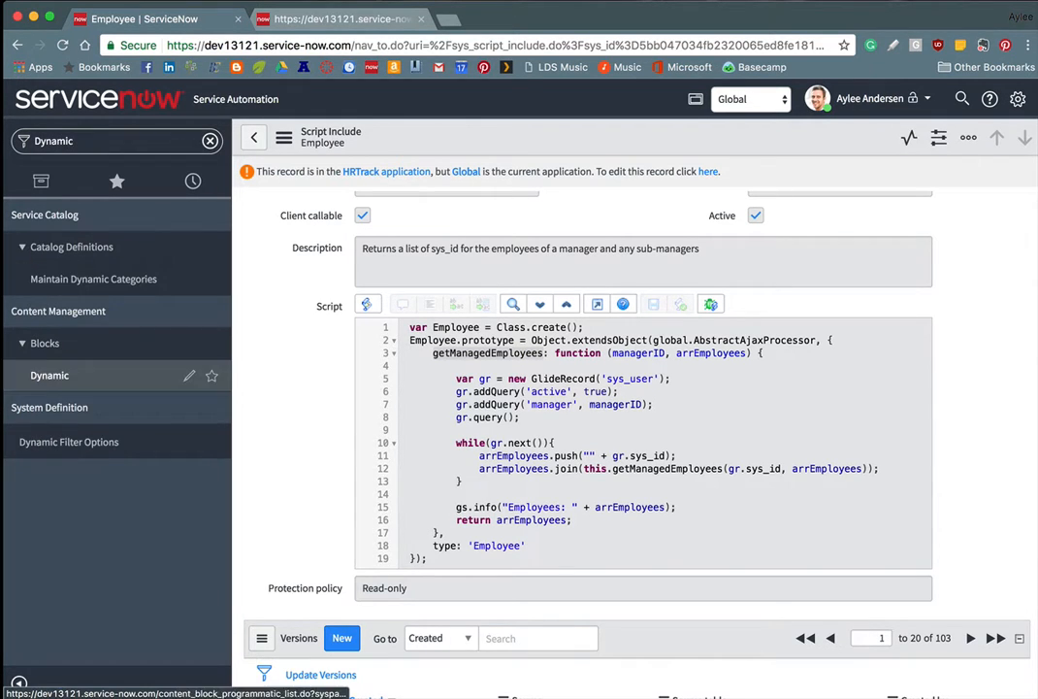
left_click(69, 442)
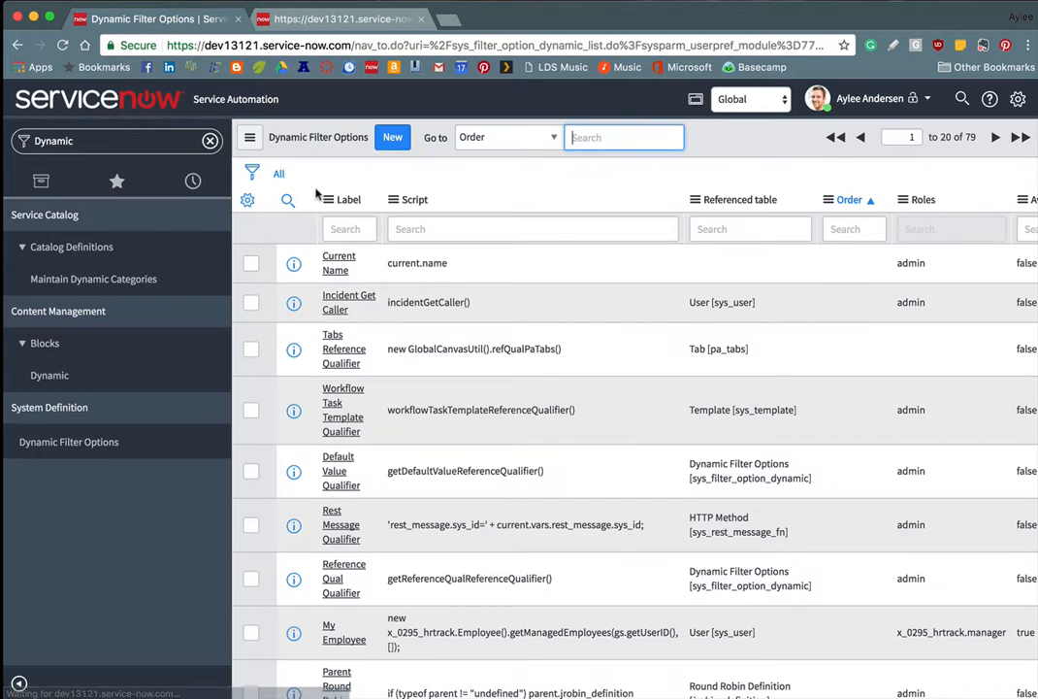
left_click(347, 229)
type("My Employee")
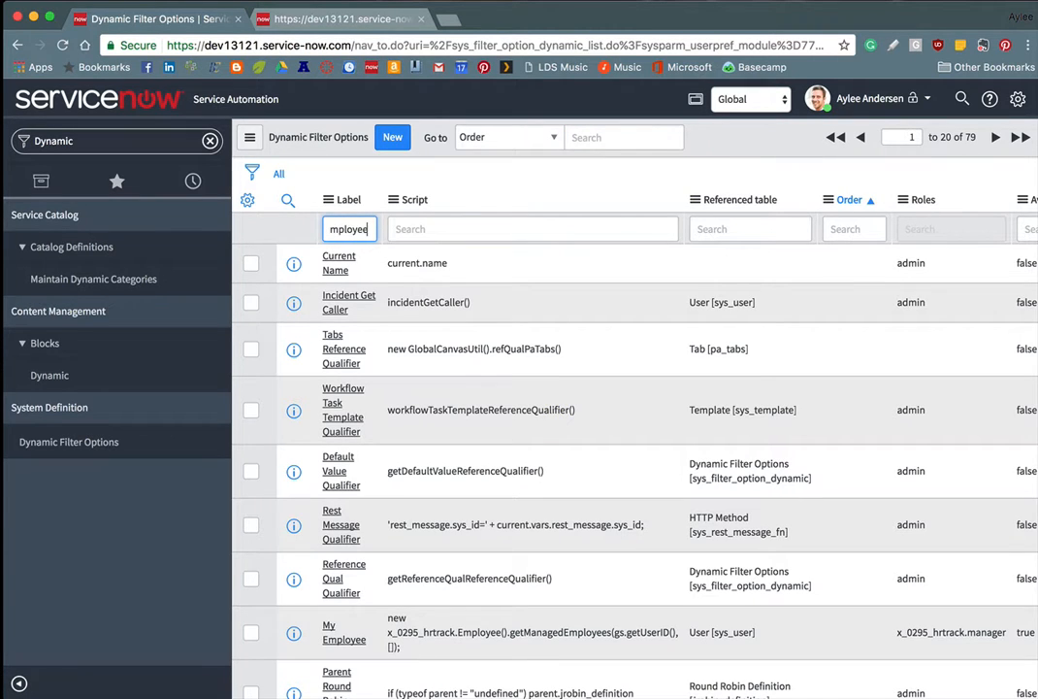
key("Return")
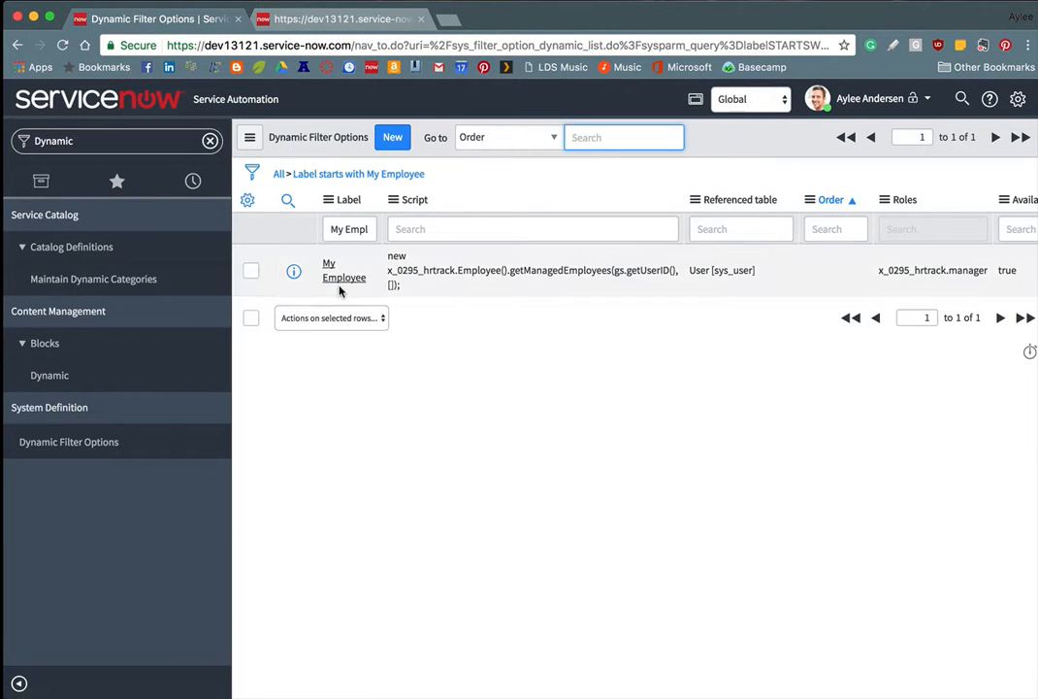
left_click(344, 278)
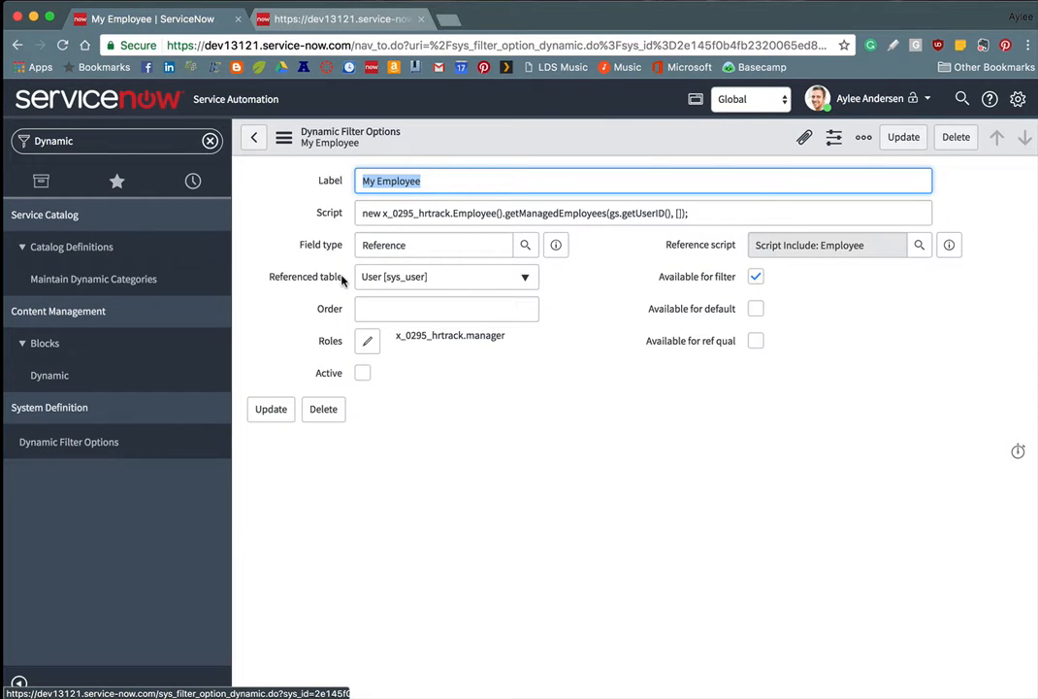
Step: Mark My Employee active, confirm its Employee script include reference, and update it
left_click(362, 372)
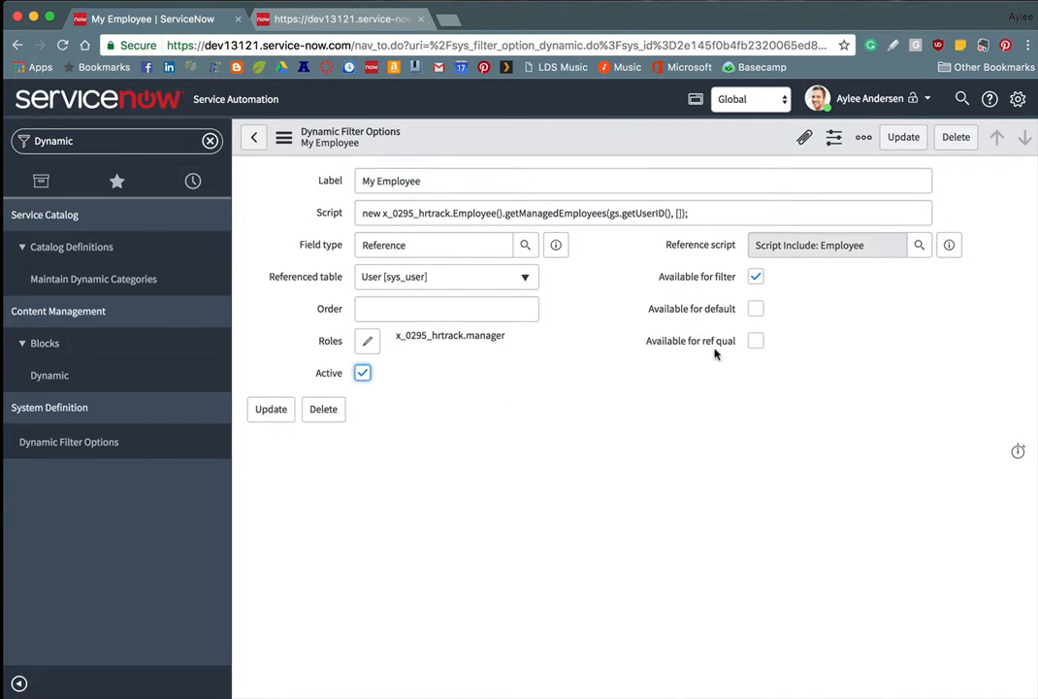
left_click(918, 247)
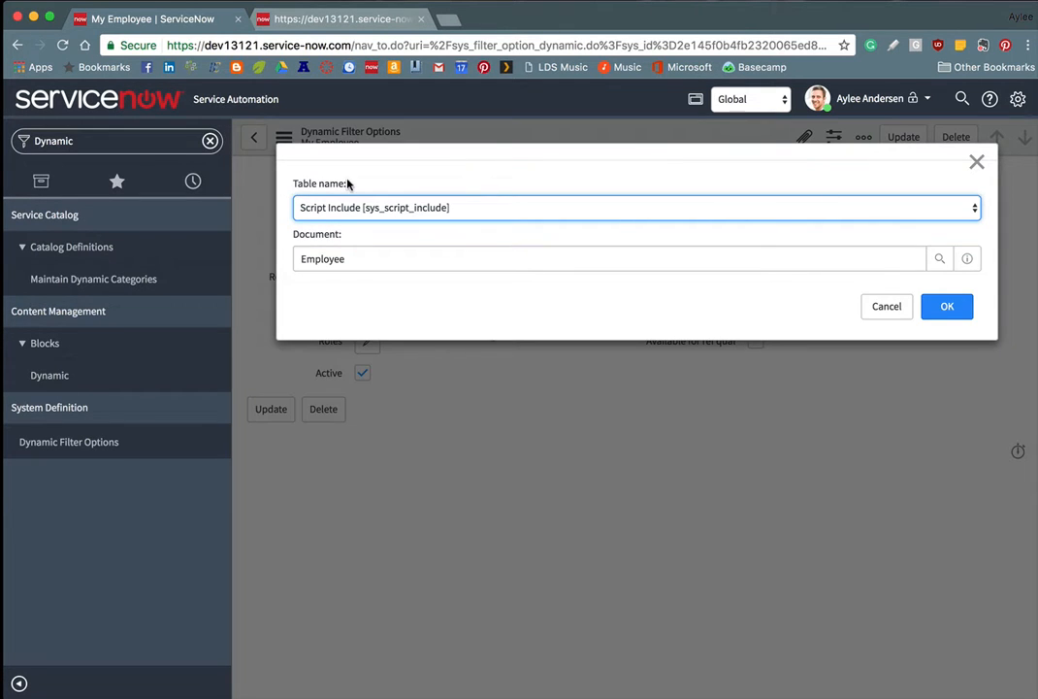
left_click(498, 213)
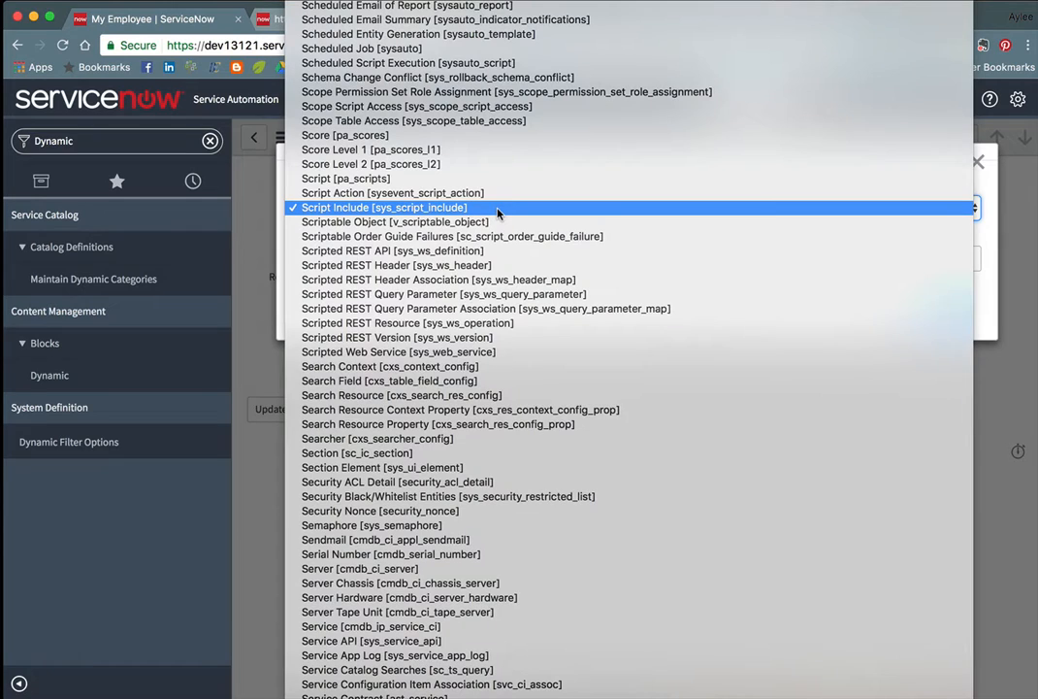
left_click(287, 210)
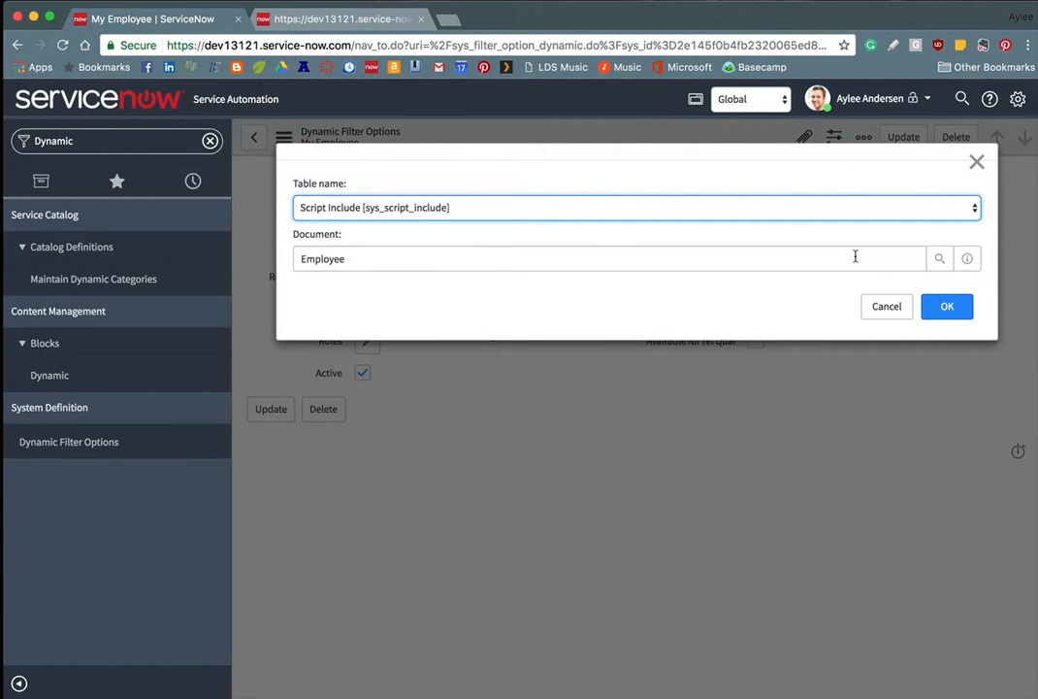
left_click(947, 306)
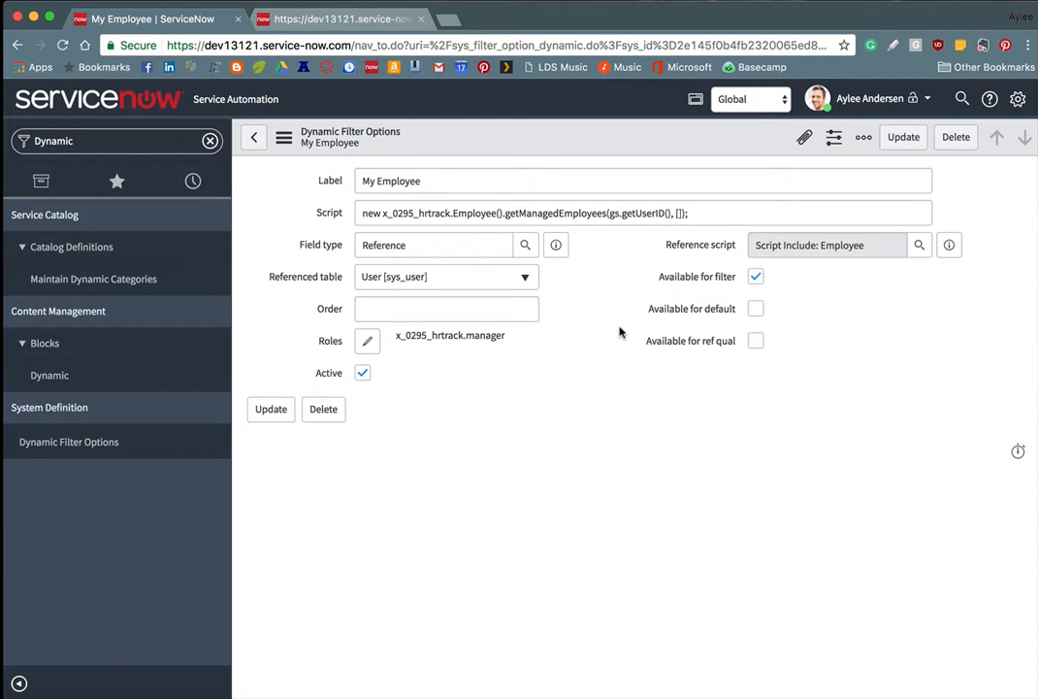
left_click(274, 409)
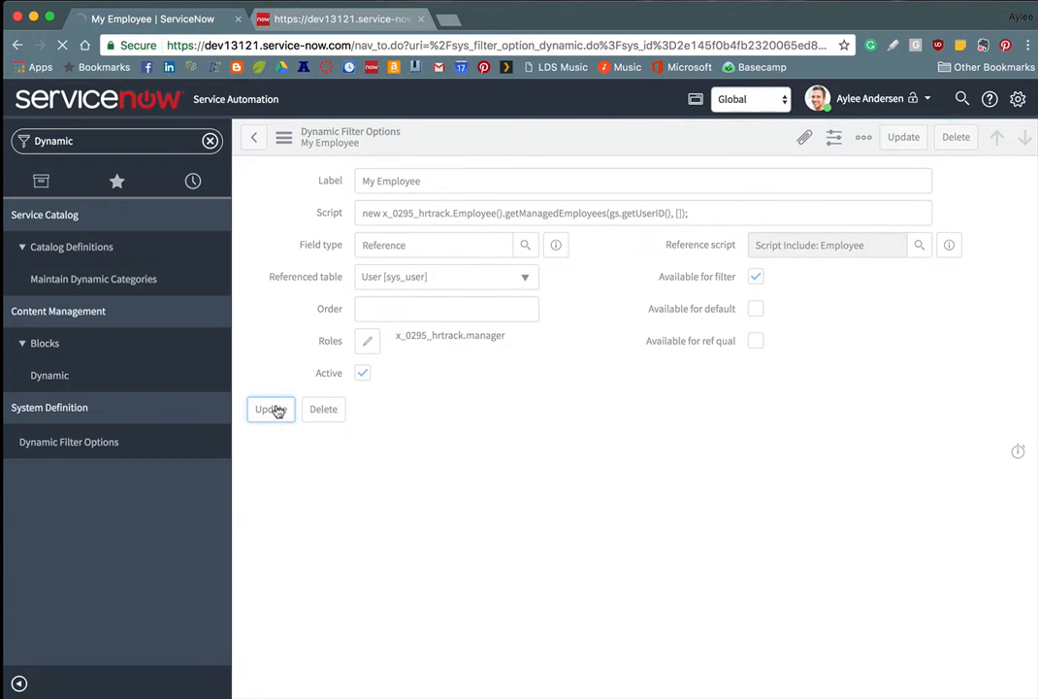
Step: In Studio, close and discard the unsaved new Access Control
left_click(353, 19)
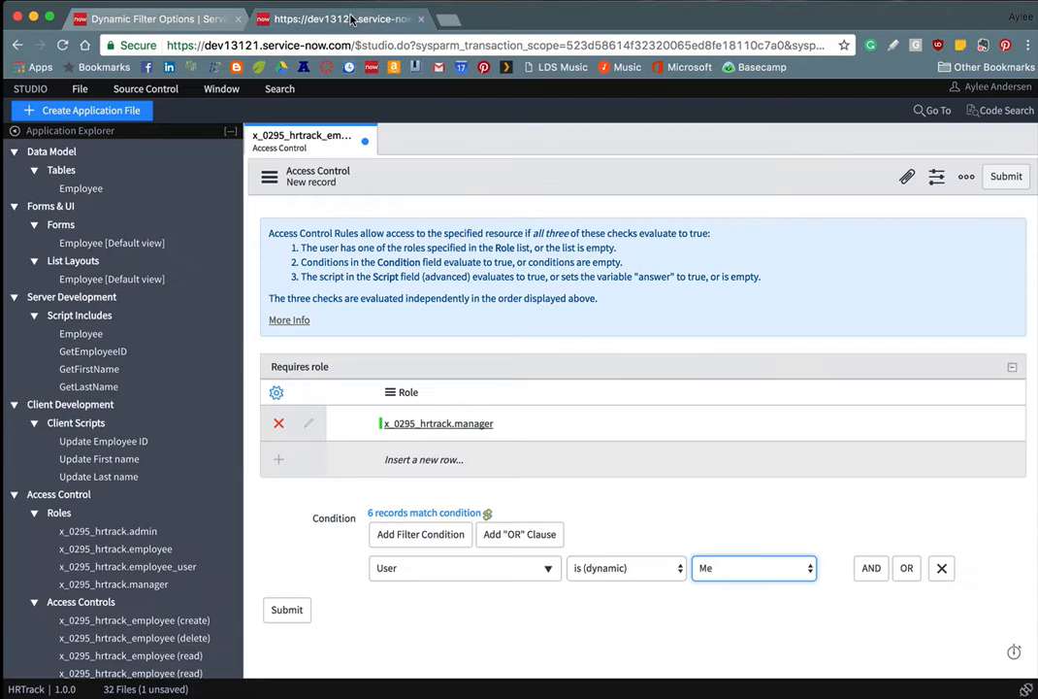
left_click(366, 144)
left_click(579, 195)
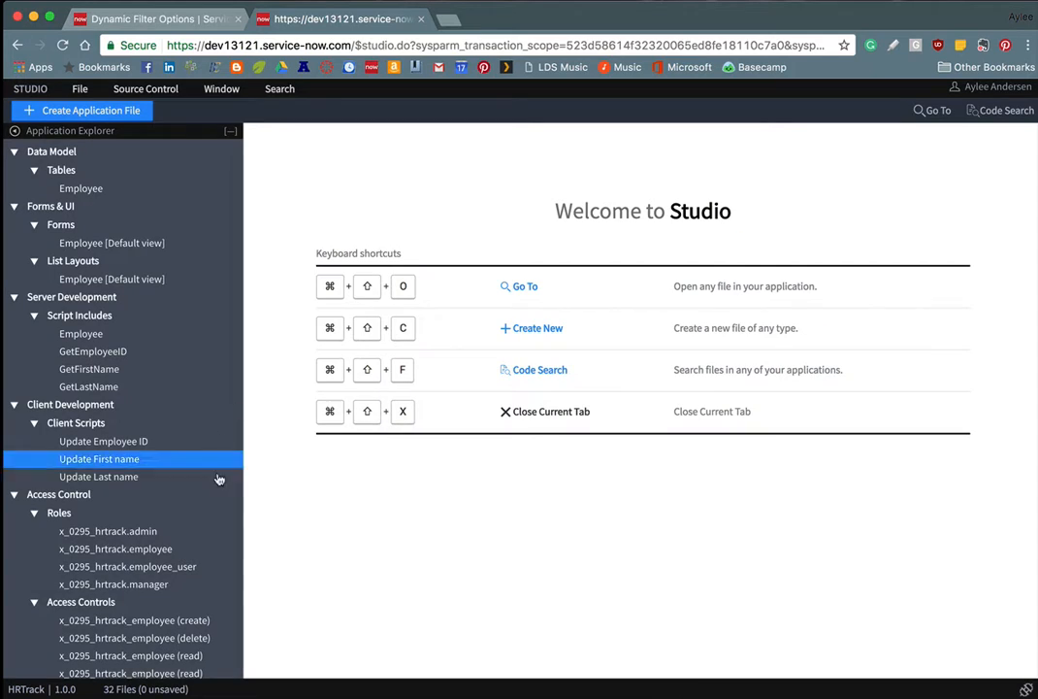
Step: Open the second x_0295_hrtrack_employee read ACL and confirm its condition User is (dynamic) My Employee
scroll(178, 633, "down", 2)
left_click(180, 622)
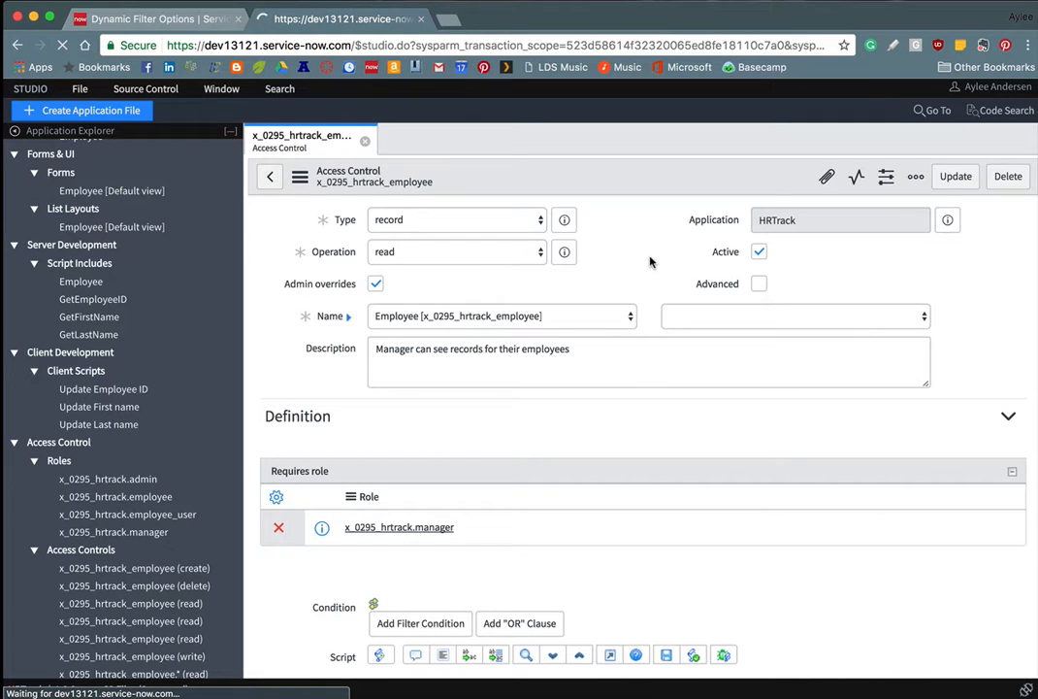
scroll(628, 250, "down", 3)
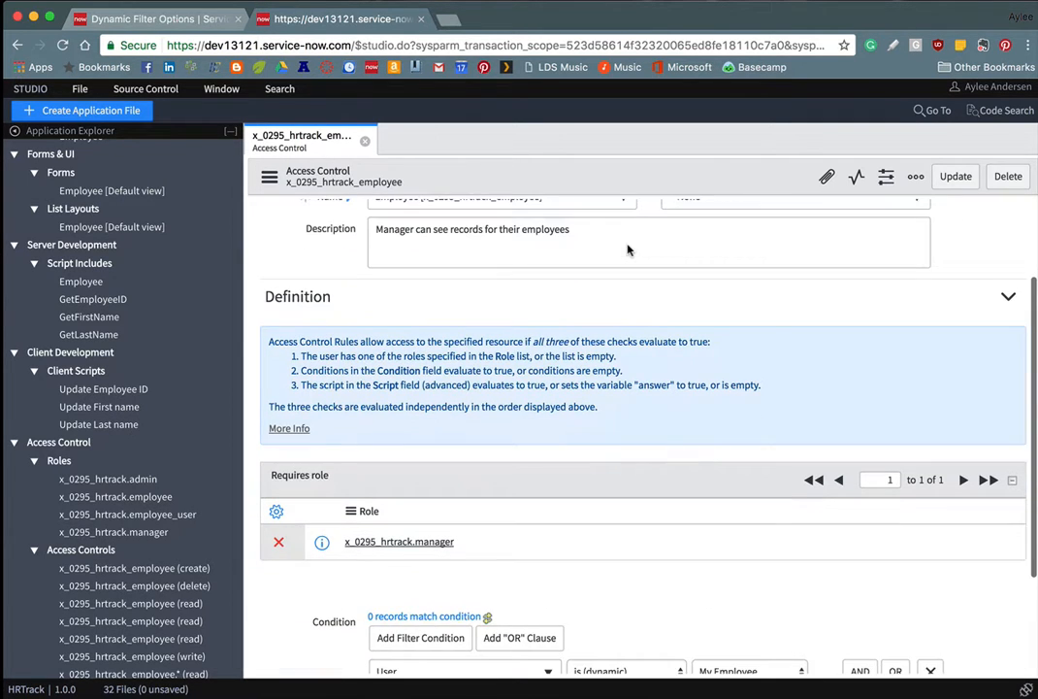
scroll(628, 251, "down", 4)
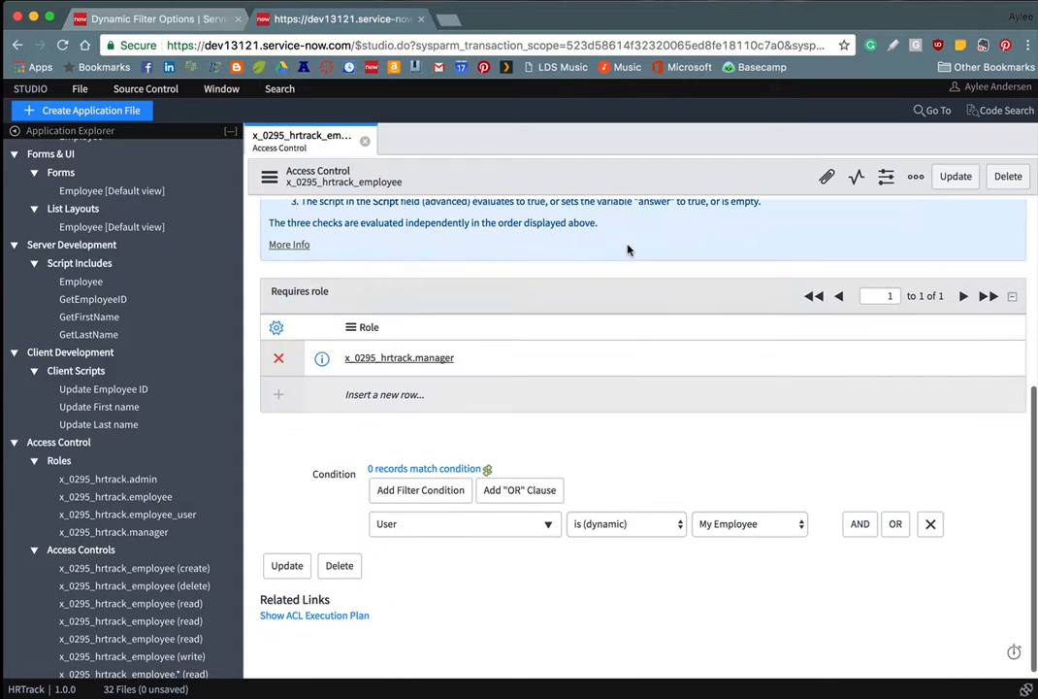
left_click(717, 525)
left_click(747, 522)
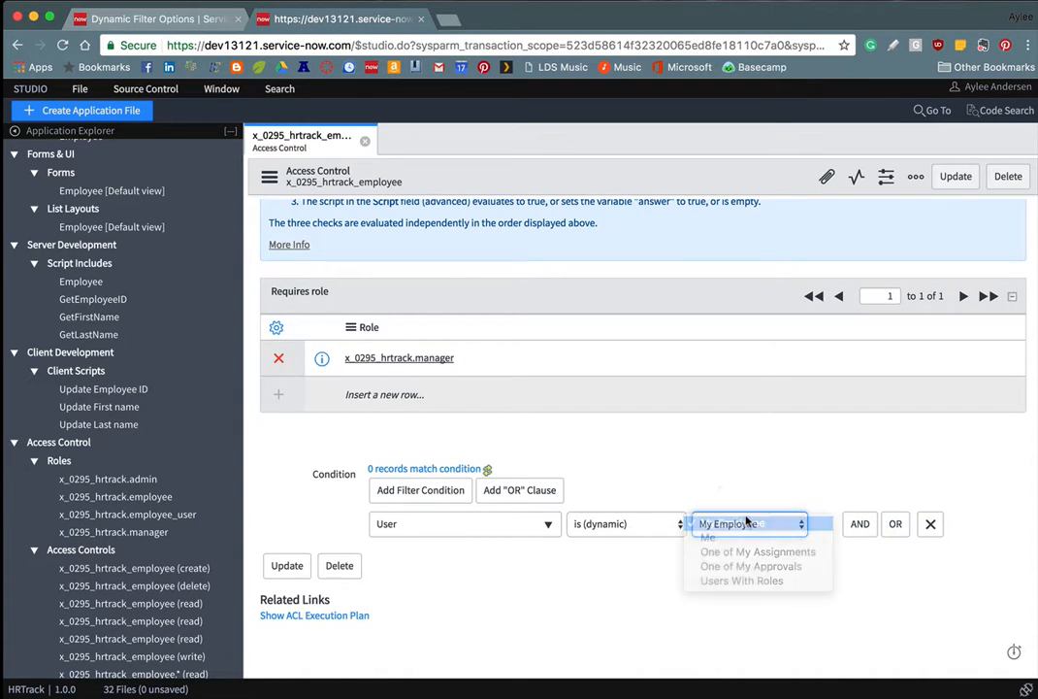